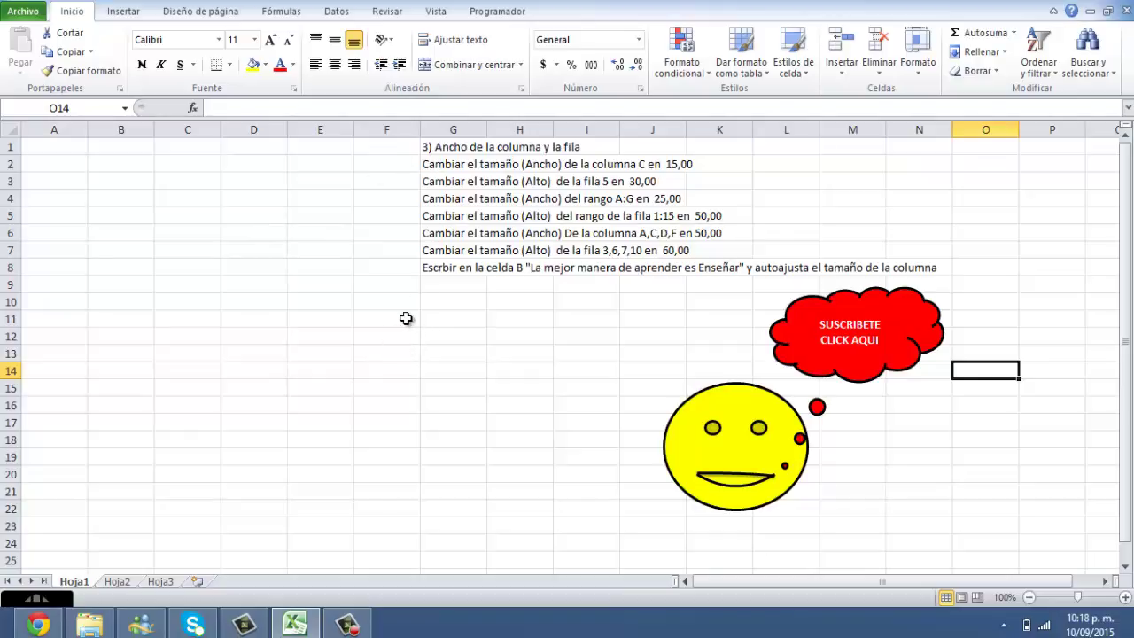
Step: Read the row 5 and column C instructions in the exercise list, then select column C
{"action": "left_click", "coordinate": [454, 182]}
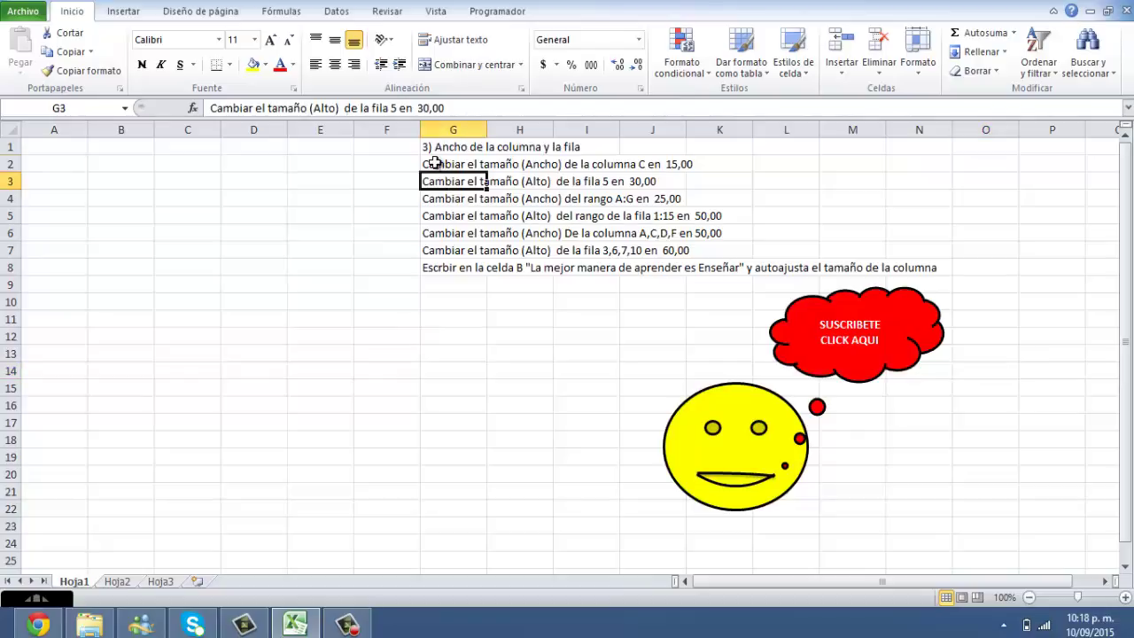
{"action": "left_click", "coordinate": [434, 163]}
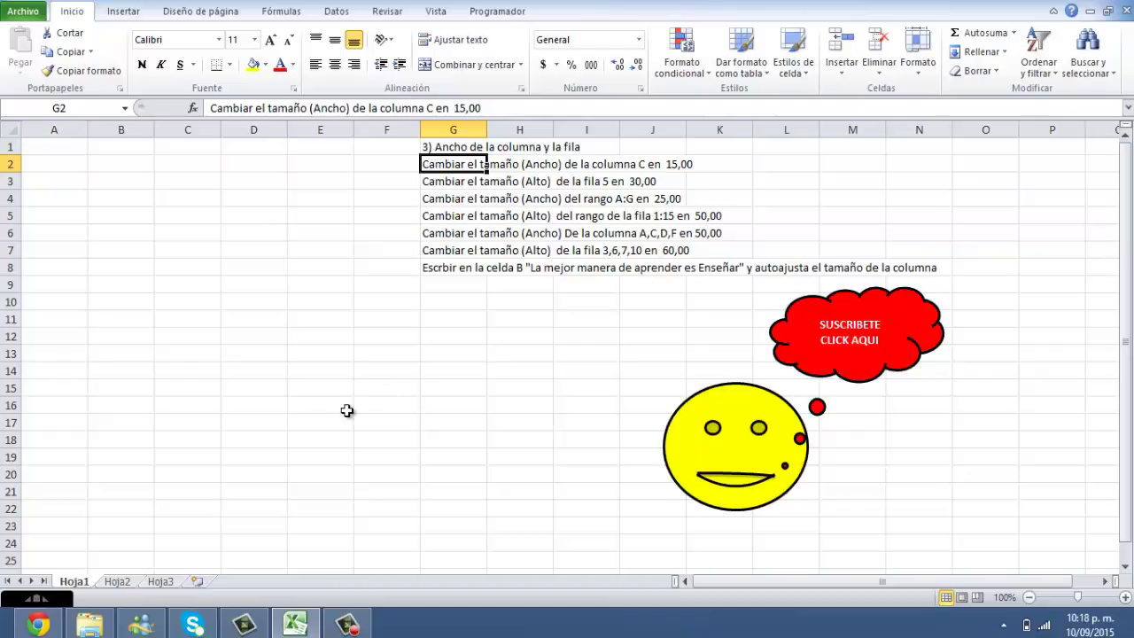
{"action": "left_click", "coordinate": [204, 282]}
{"action": "left_click", "coordinate": [186, 129]}
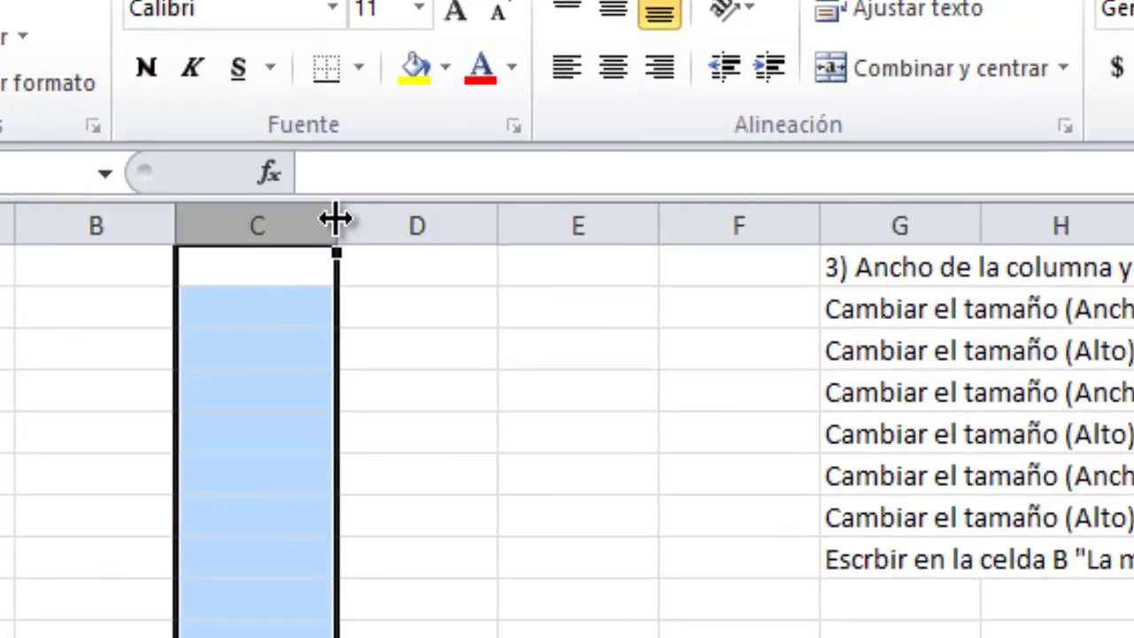
Step: After a rough manual resize, set column C's width to exactly 15 via Ancho de columna
{"action": "mouse_move", "coordinate": [335, 219]}
{"action": "left_mouse_down"}
{"action": "mouse_move", "coordinate": [398, 217]}
{"action": "mouse_move", "coordinate": [362, 234]}
{"action": "mouse_move", "coordinate": [342, 226]}
{"action": "left_mouse_up"}
{"action": "left_click", "coordinate": [303, 303]}
{"action": "left_click", "coordinate": [286, 217]}
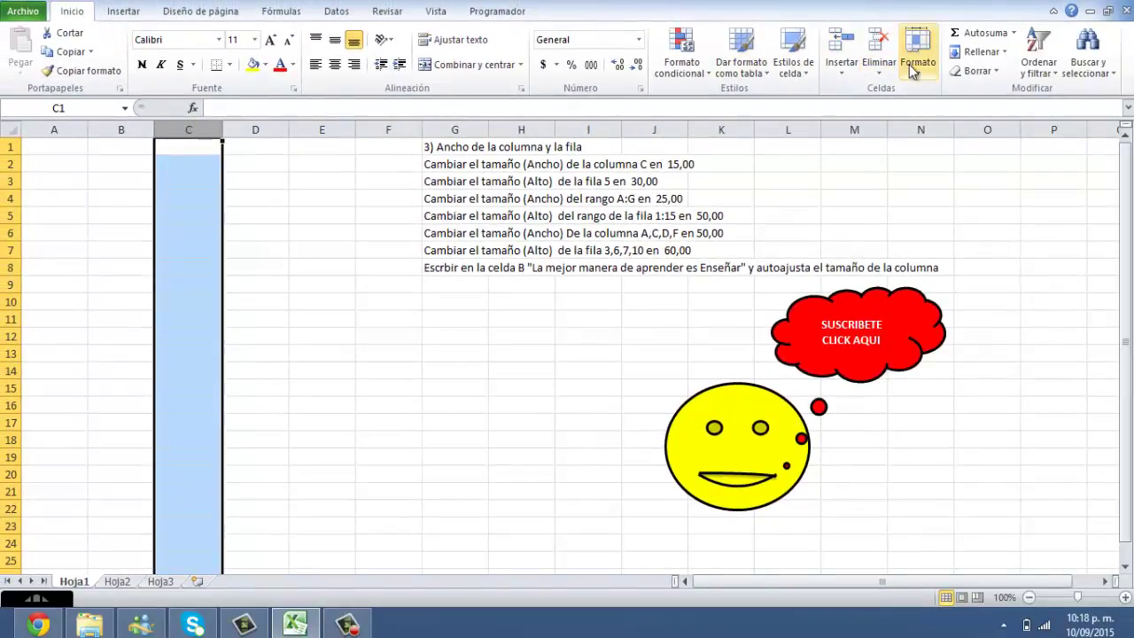
{"action": "left_click", "coordinate": [917, 71]}
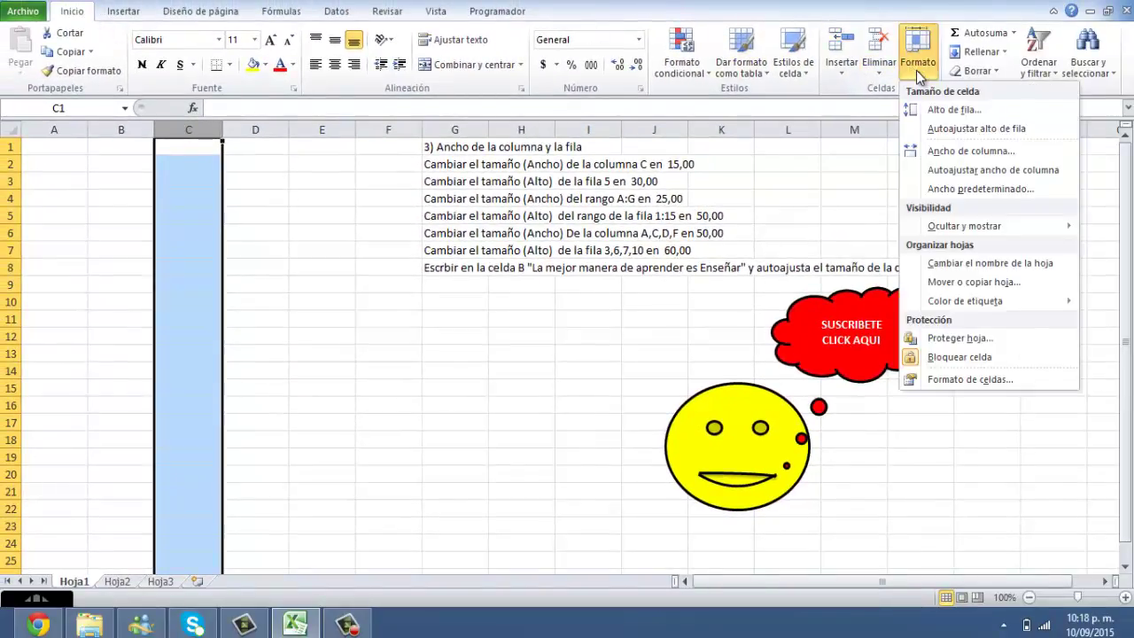
{"action": "left_click", "coordinate": [949, 150]}
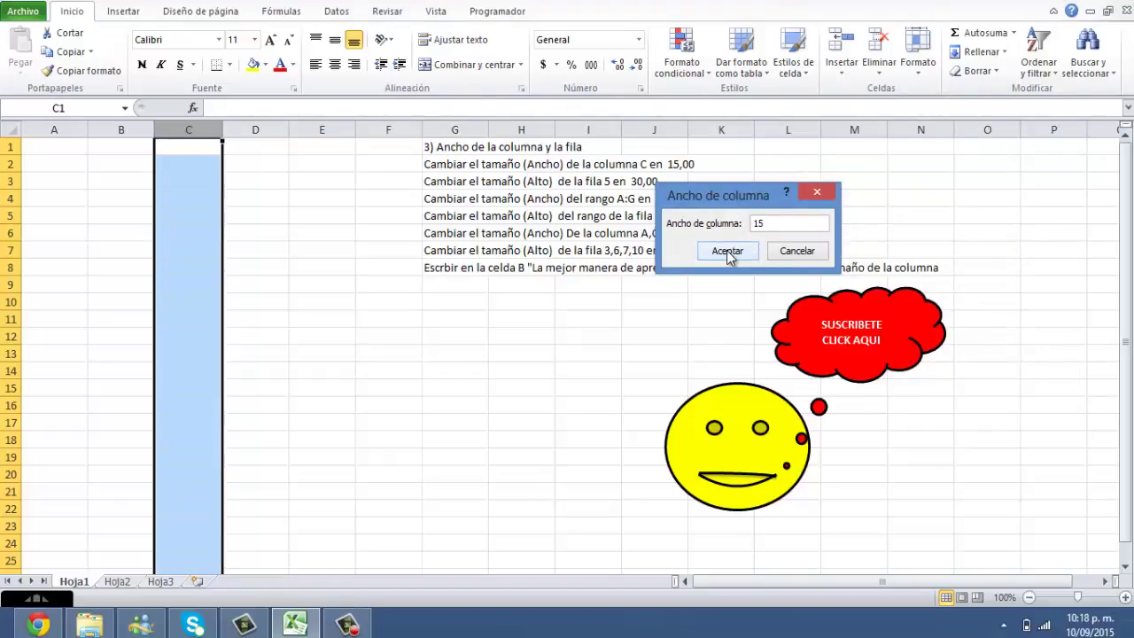
{"action": "left_click", "coordinate": [727, 252]}
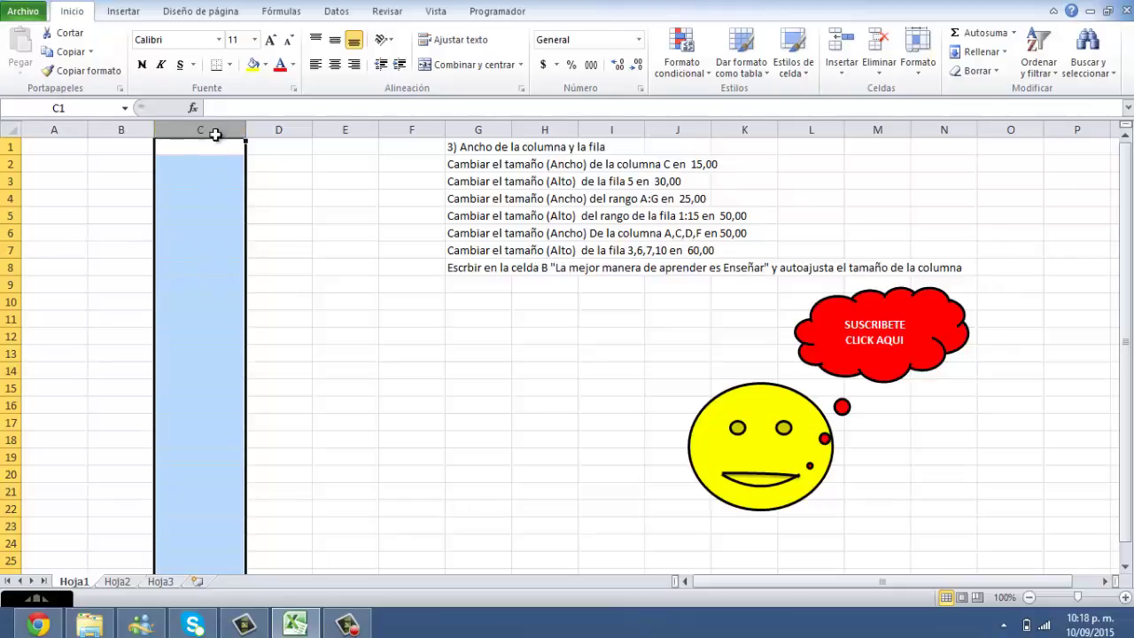
Step: Deselect column C and read the row 5 height instruction
{"action": "left_click", "coordinate": [220, 164]}
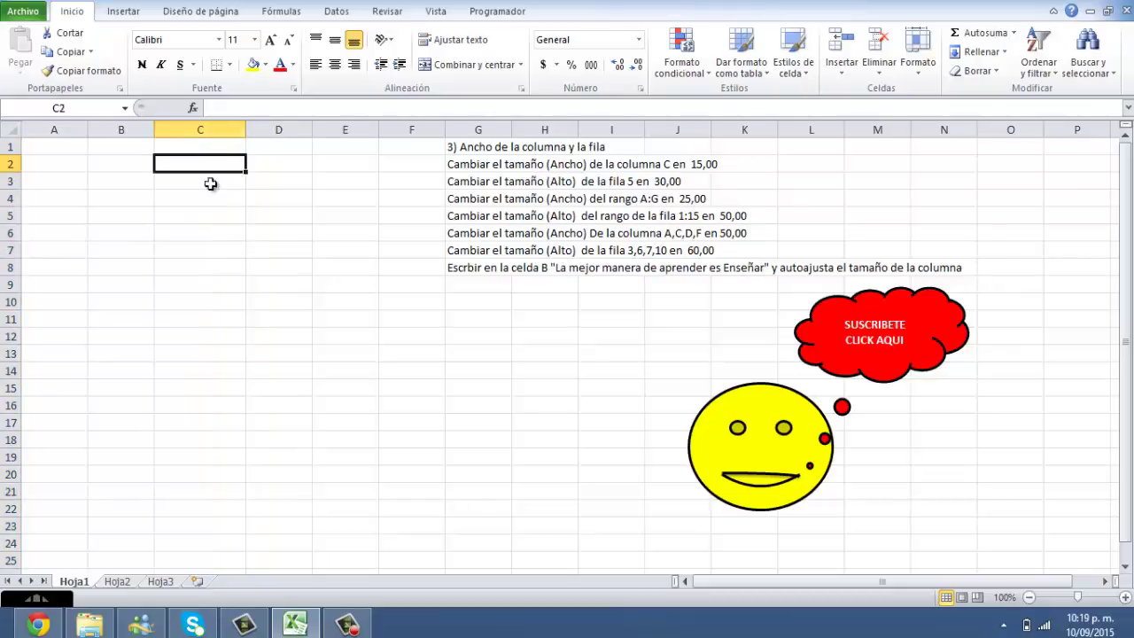
{"action": "left_click", "coordinate": [456, 183]}
{"action": "left_click", "coordinate": [412, 215]}
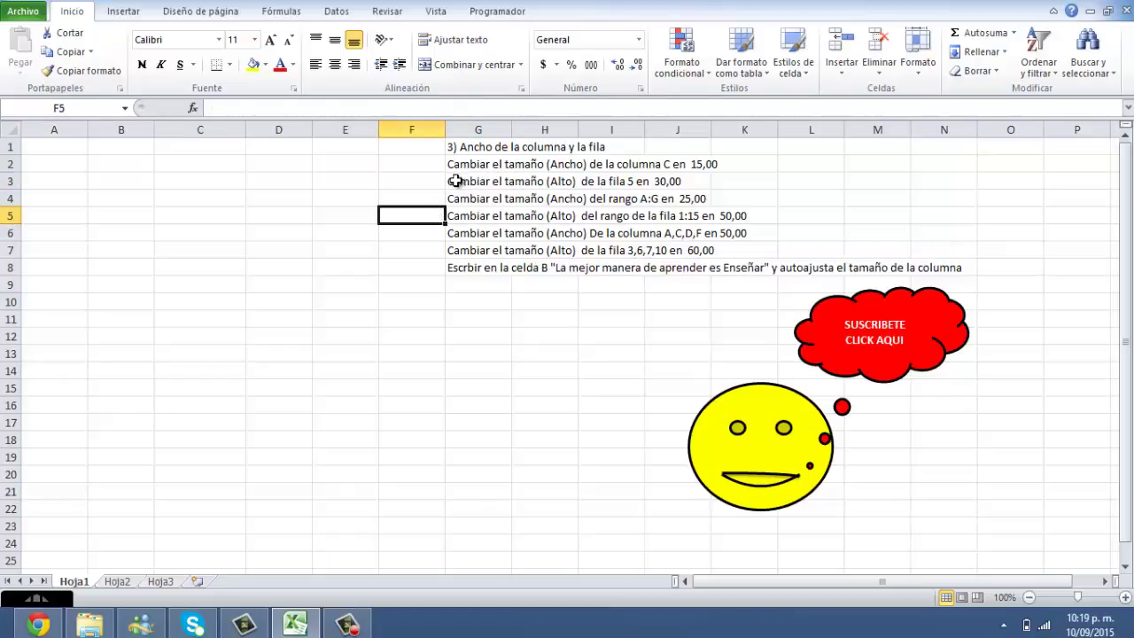
Step: Set row 5's height to 30 using Alto de fila
{"action": "left_click", "coordinate": [456, 183]}
{"action": "left_click", "coordinate": [531, 181]}
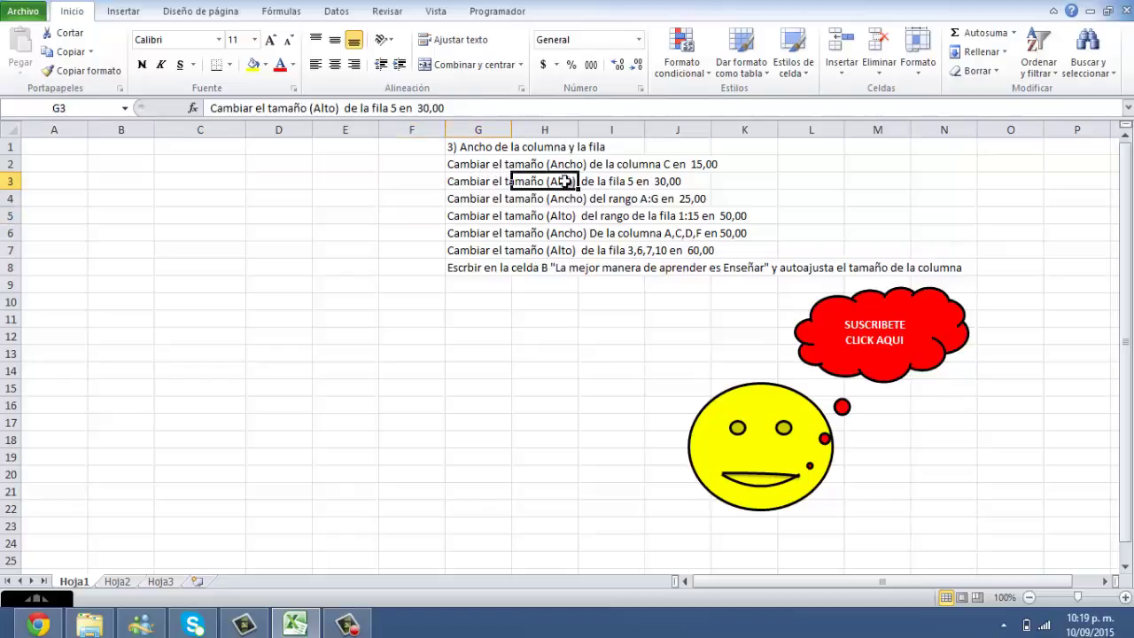
{"action": "left_click", "coordinate": [483, 185]}
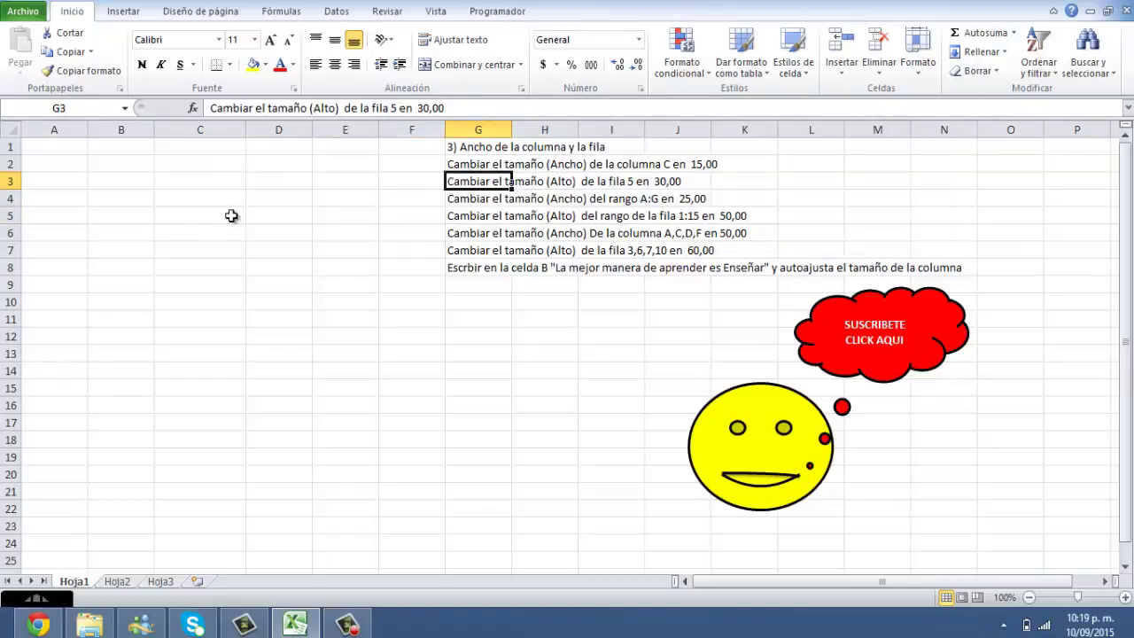
{"action": "left_click", "coordinate": [5, 215]}
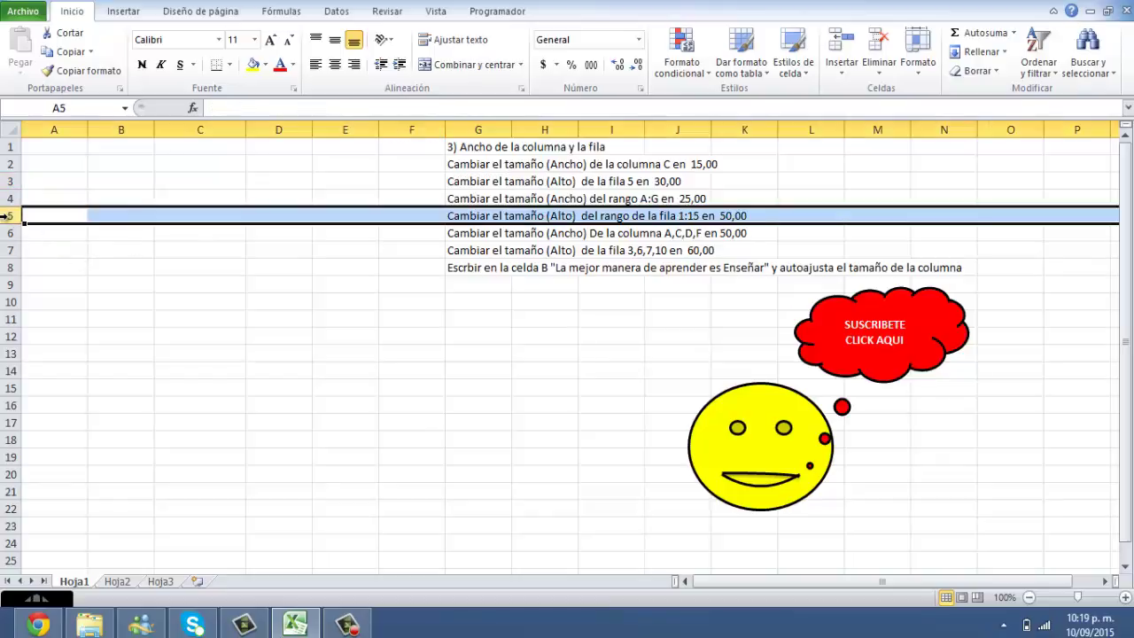
{"action": "left_click", "coordinate": [918, 69]}
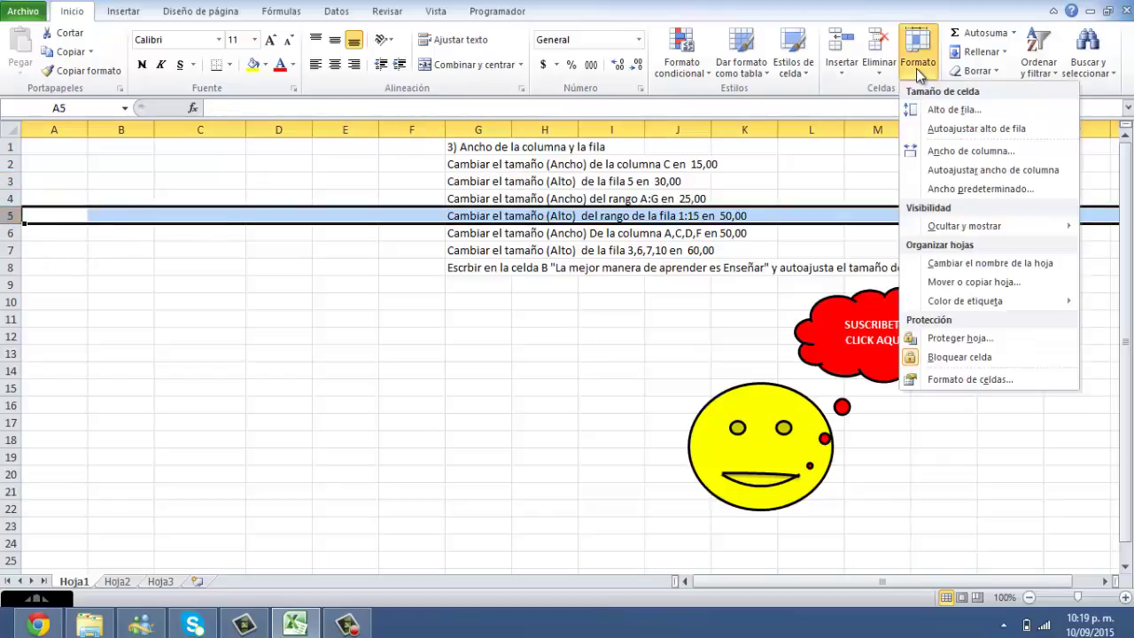
{"action": "left_click", "coordinate": [952, 110]}
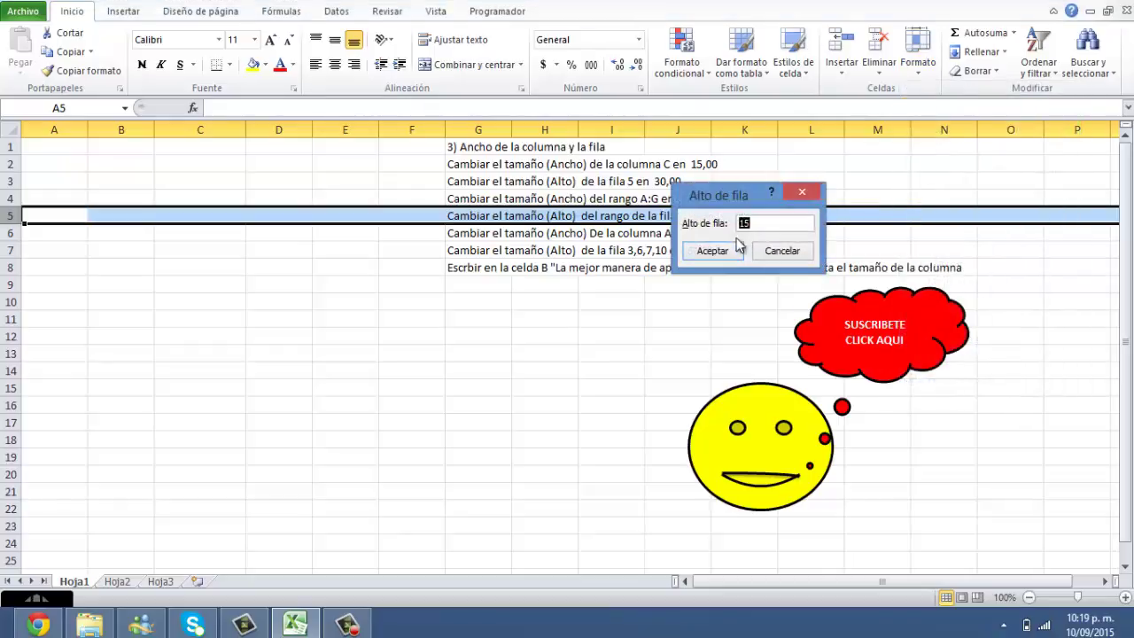
{"action": "left_click_drag", "start_coordinate": [735, 201], "coordinate": [706, 253]}
{"action": "type", "text": "30"}
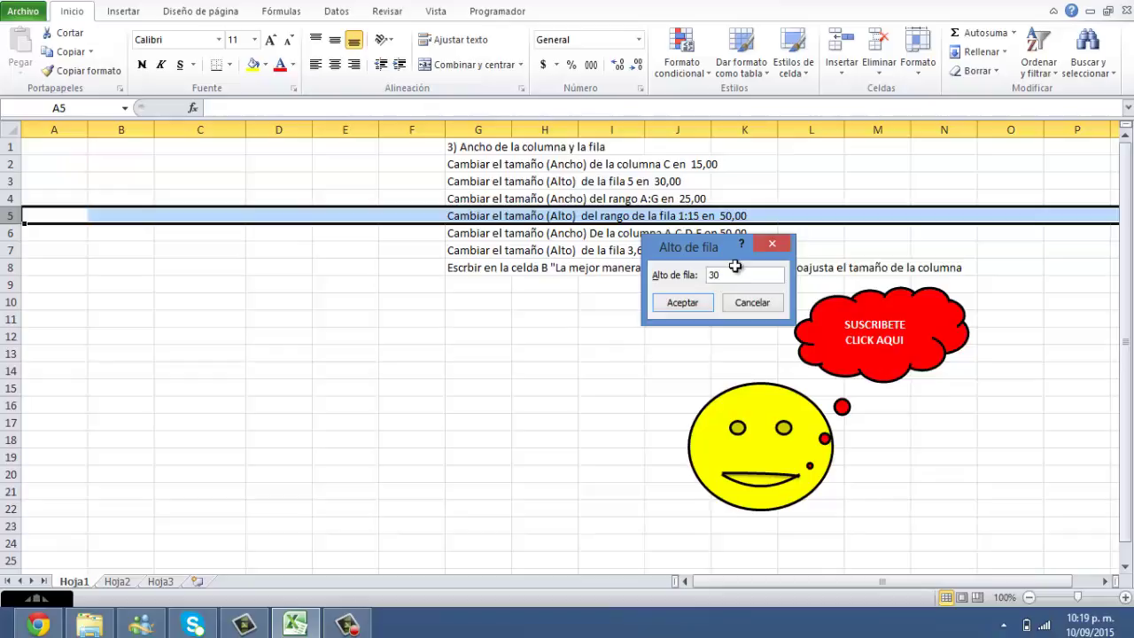
{"action": "key", "text": "Return"}
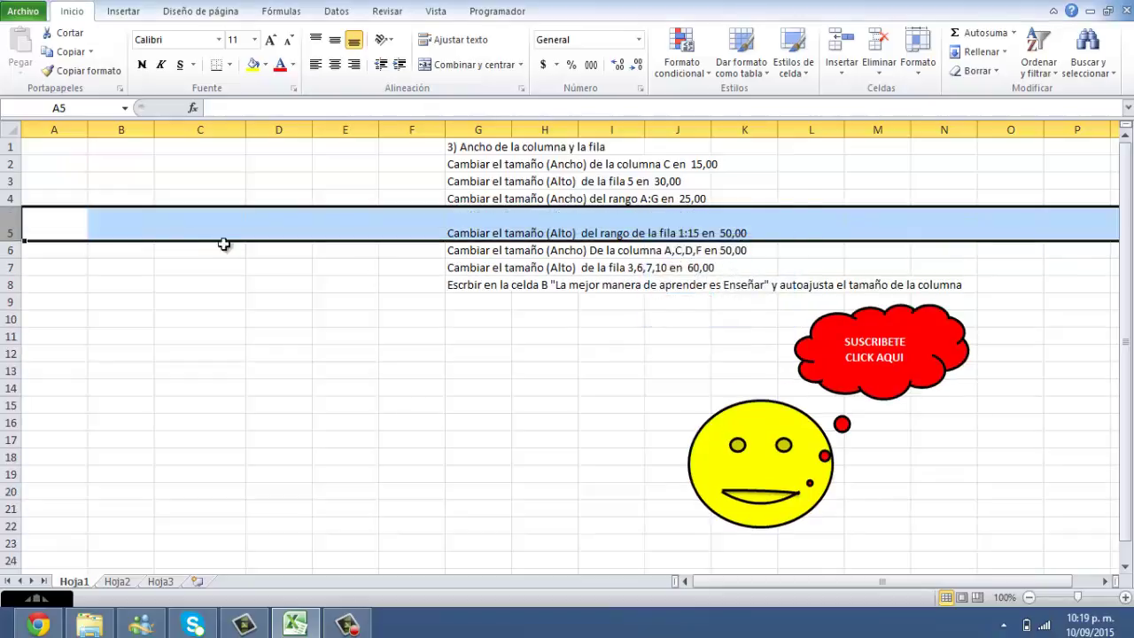
Step: Deselect row 5 and read the columns A:G width instruction
{"action": "left_click", "coordinate": [93, 284]}
{"action": "left_click", "coordinate": [44, 217]}
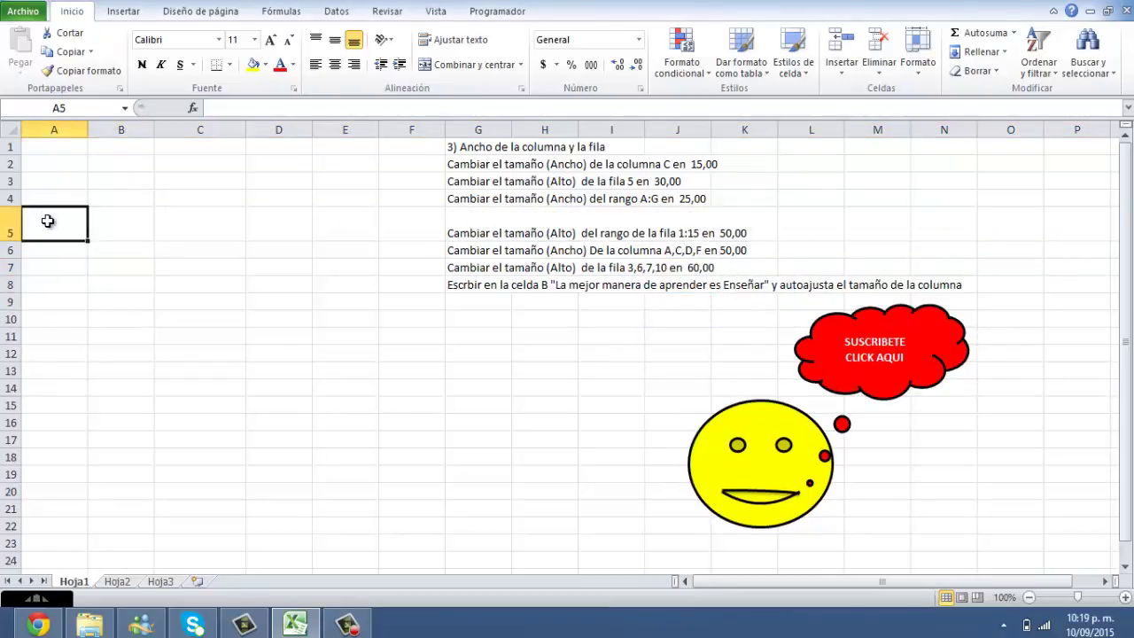
{"action": "left_click", "coordinate": [460, 200]}
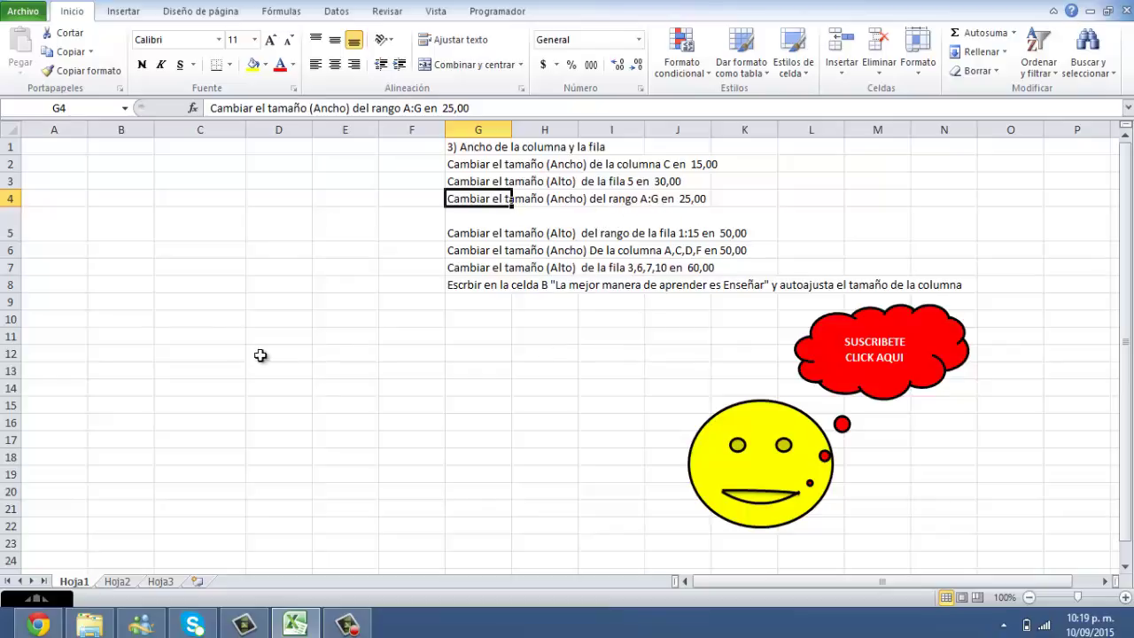
Step: Select columns A through G, dismiss the antivirus popups, and set their width to 25
{"action": "left_click", "coordinate": [225, 335]}
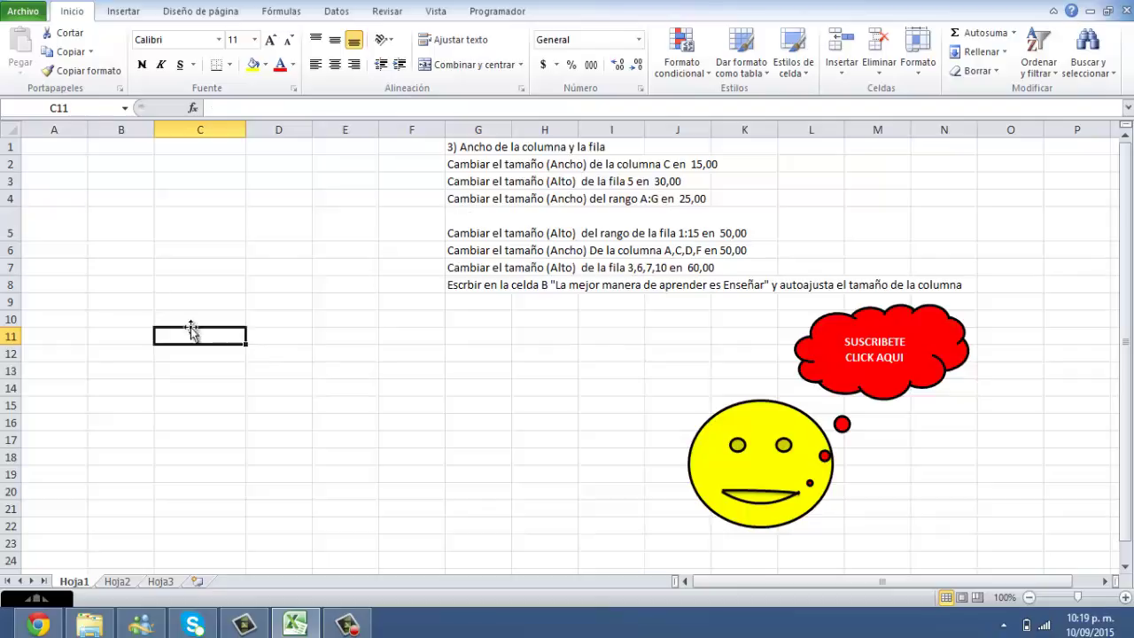
{"action": "left_click", "coordinate": [56, 128]}
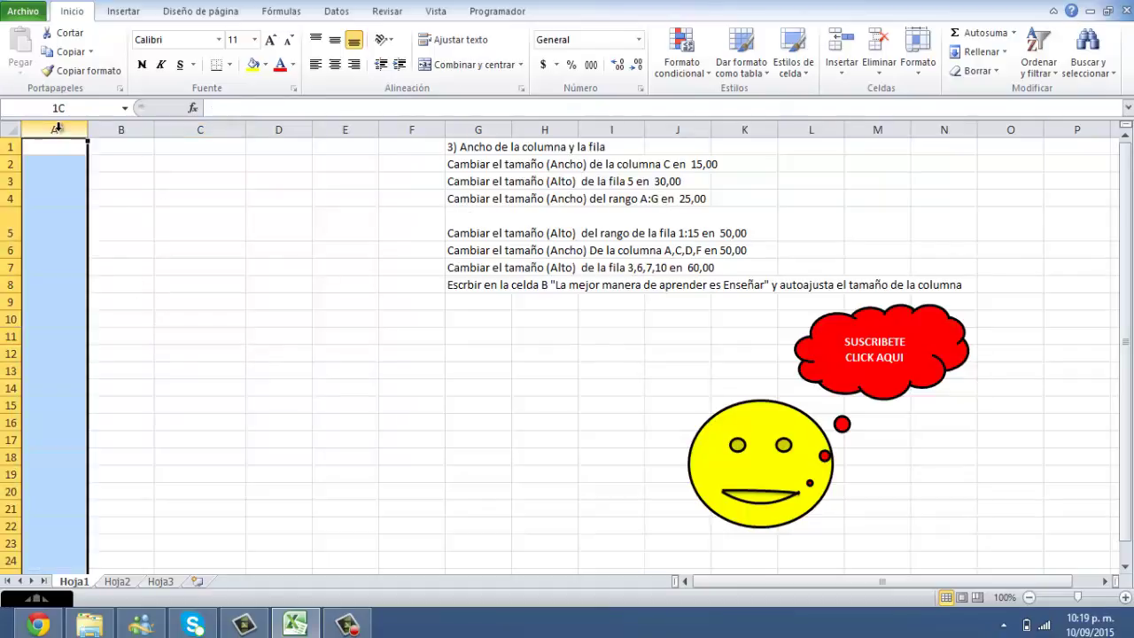
{"action": "left_click_drag", "start_coordinate": [101, 127], "coordinate": [500, 120]}
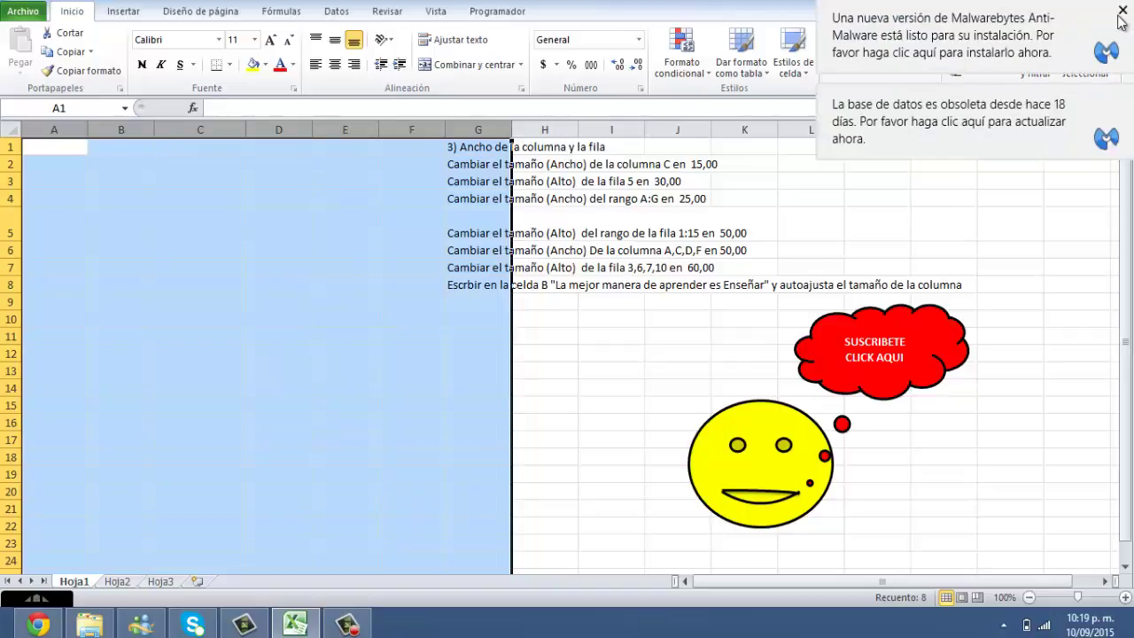
{"action": "left_click", "coordinate": [1122, 11]}
{"action": "left_click", "coordinate": [1121, 94]}
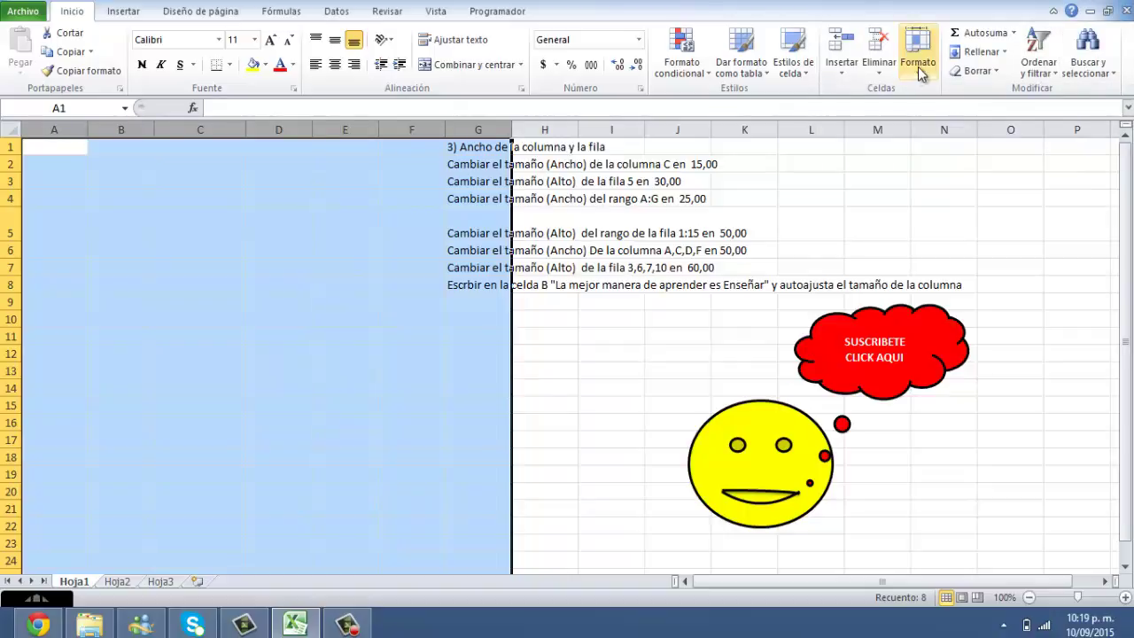
{"action": "left_click", "coordinate": [919, 69]}
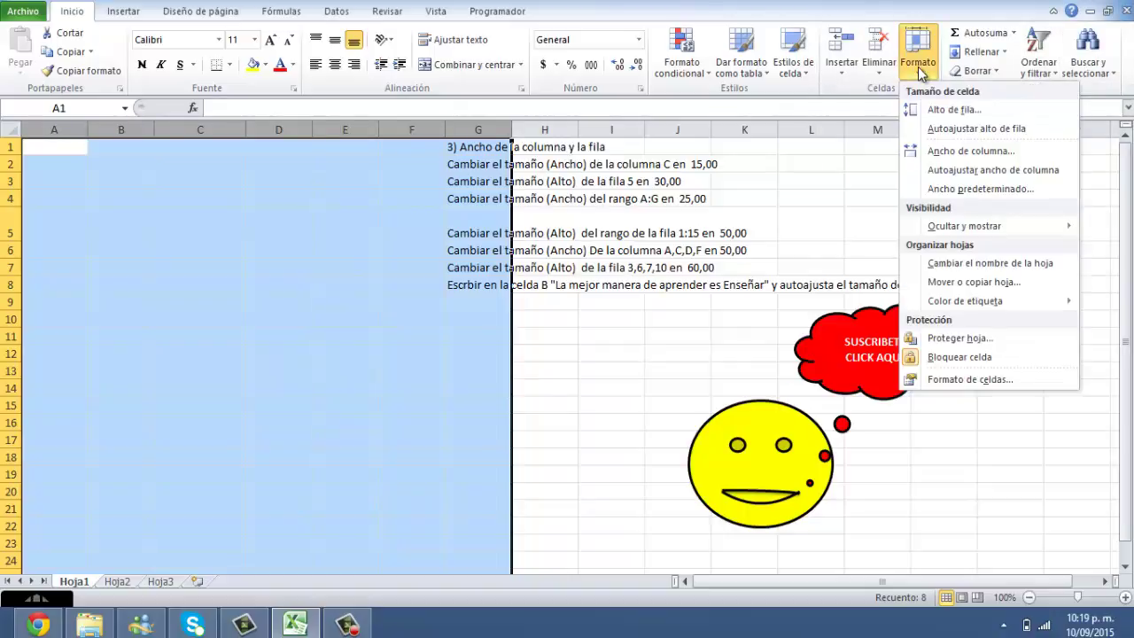
{"action": "left_click", "coordinate": [943, 157]}
{"action": "type", "text": "25"}
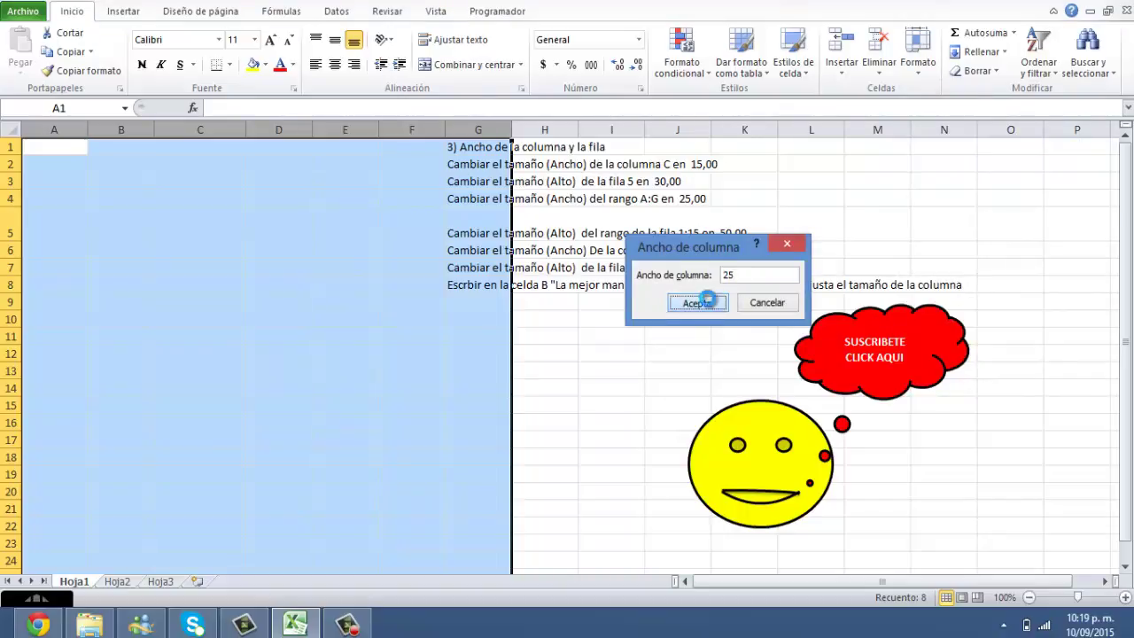
{"action": "left_click", "coordinate": [692, 301]}
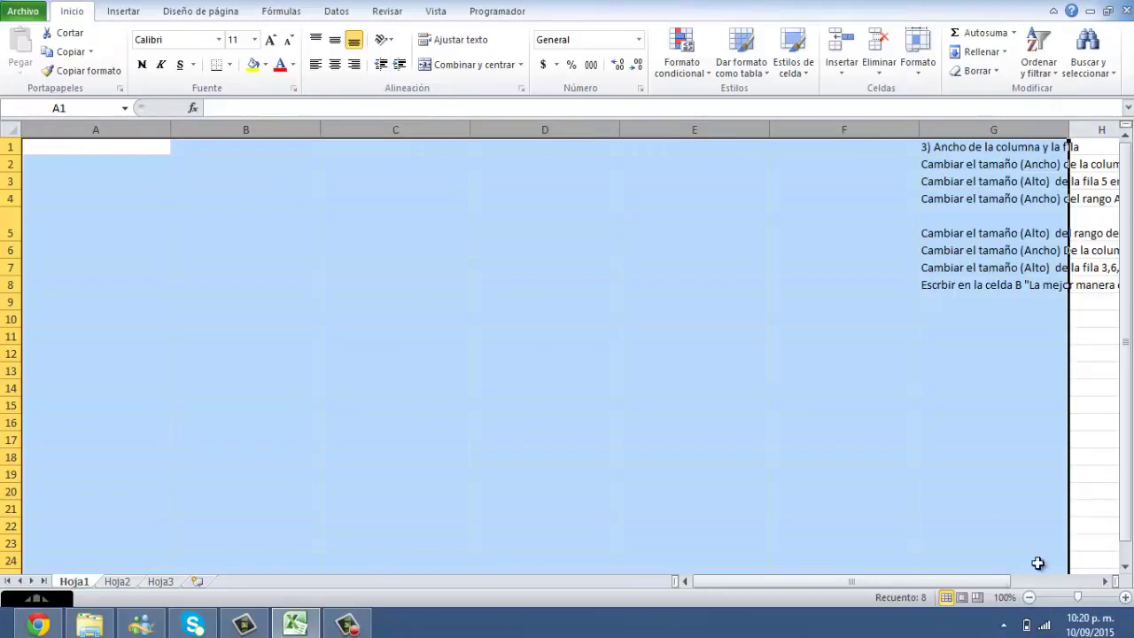
Step: Reselect columns A through G and set their width to 14, then deselect
{"action": "left_click_drag", "start_coordinate": [964, 582], "coordinate": [995, 585]}
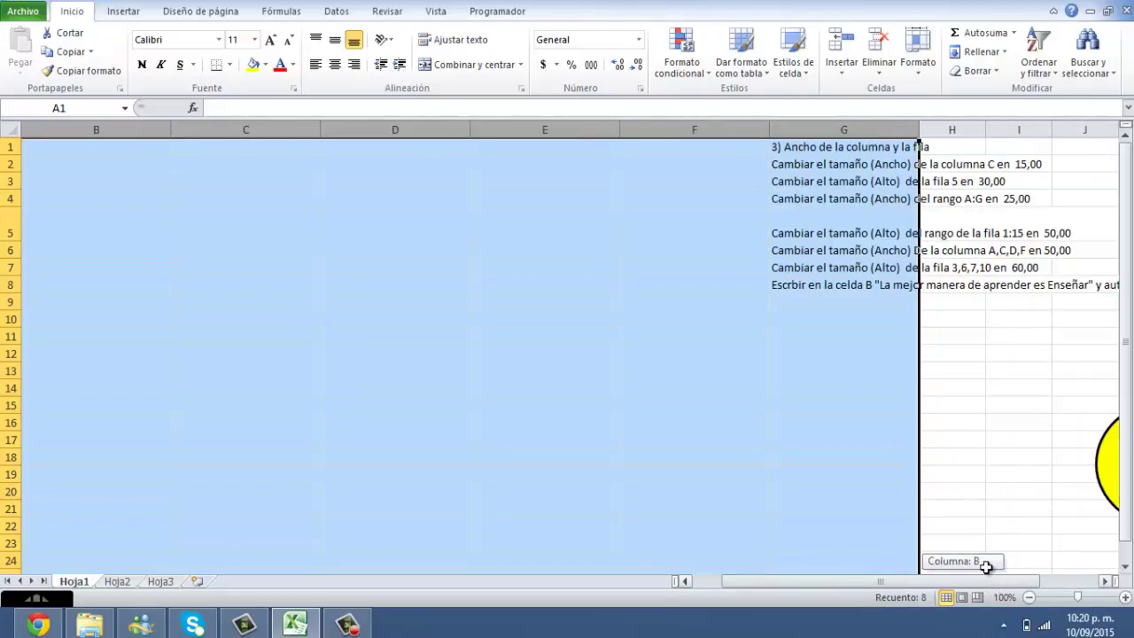
{"action": "left_click_drag", "start_coordinate": [992, 582], "coordinate": [981, 562]}
{"action": "left_click", "coordinate": [966, 454]}
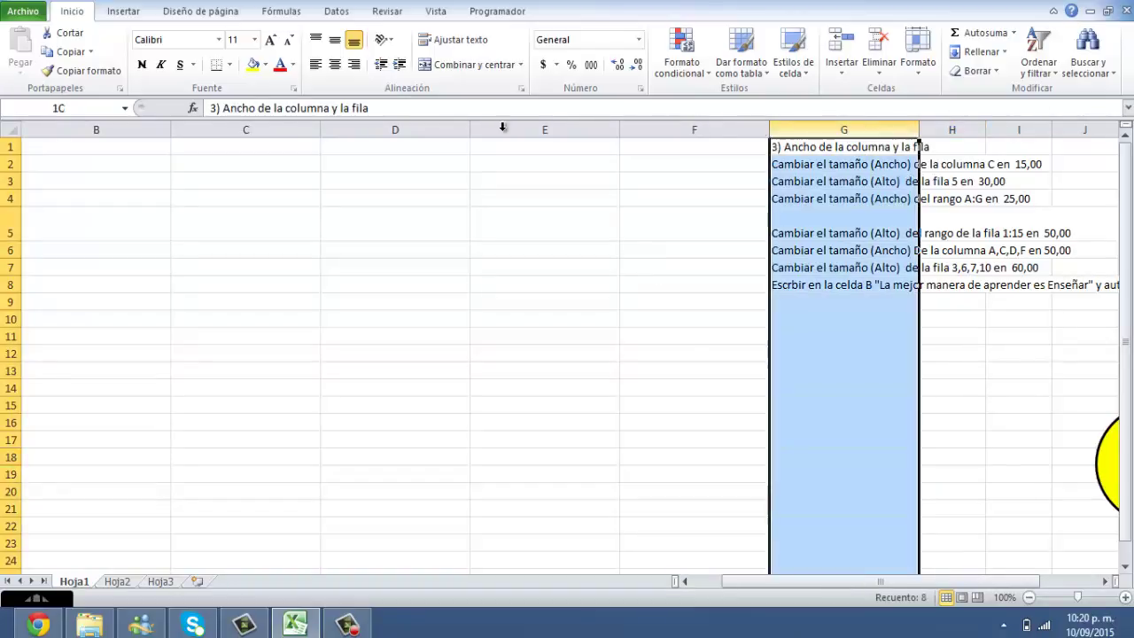
{"action": "left_click_drag", "start_coordinate": [858, 128], "coordinate": [88, 130]}
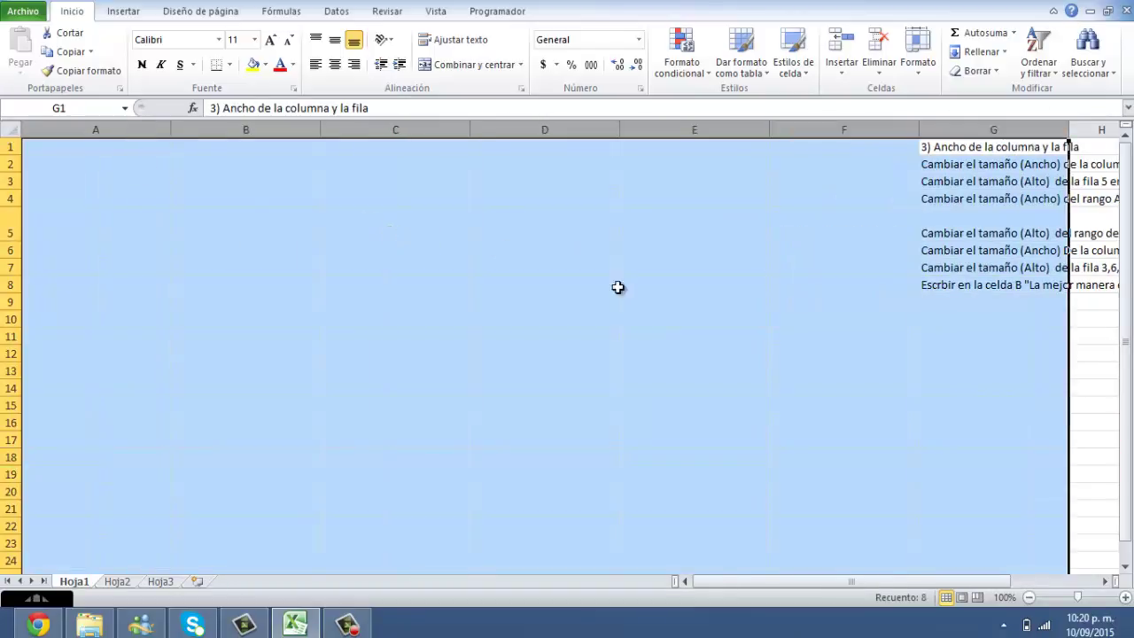
{"action": "left_click", "coordinate": [920, 69]}
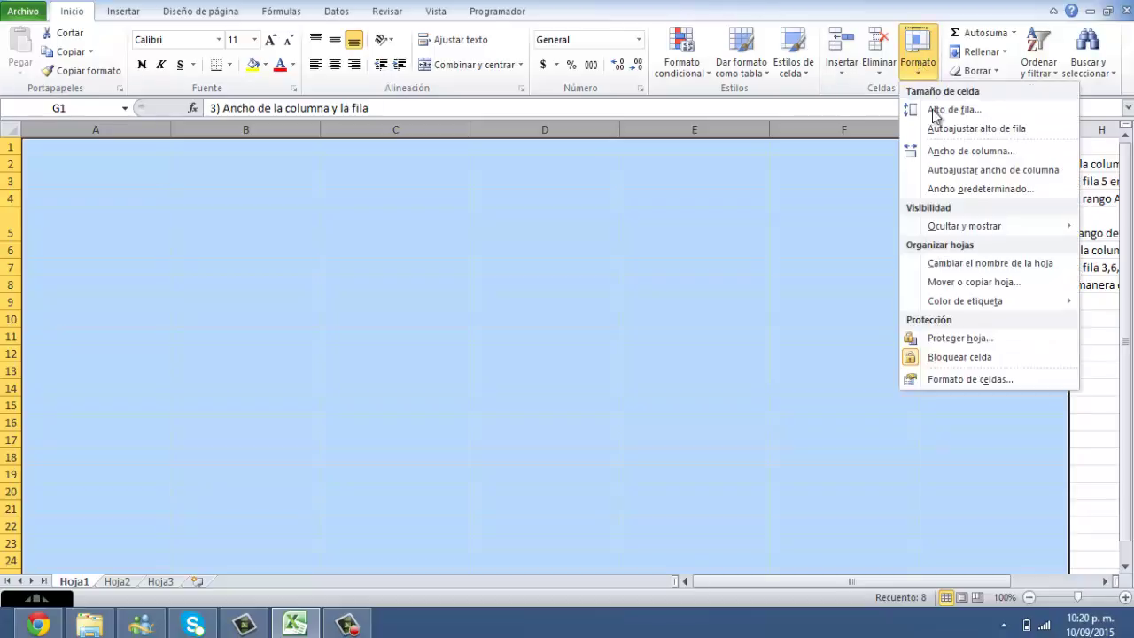
{"action": "left_click", "coordinate": [941, 151]}
{"action": "type", "text": "1"}
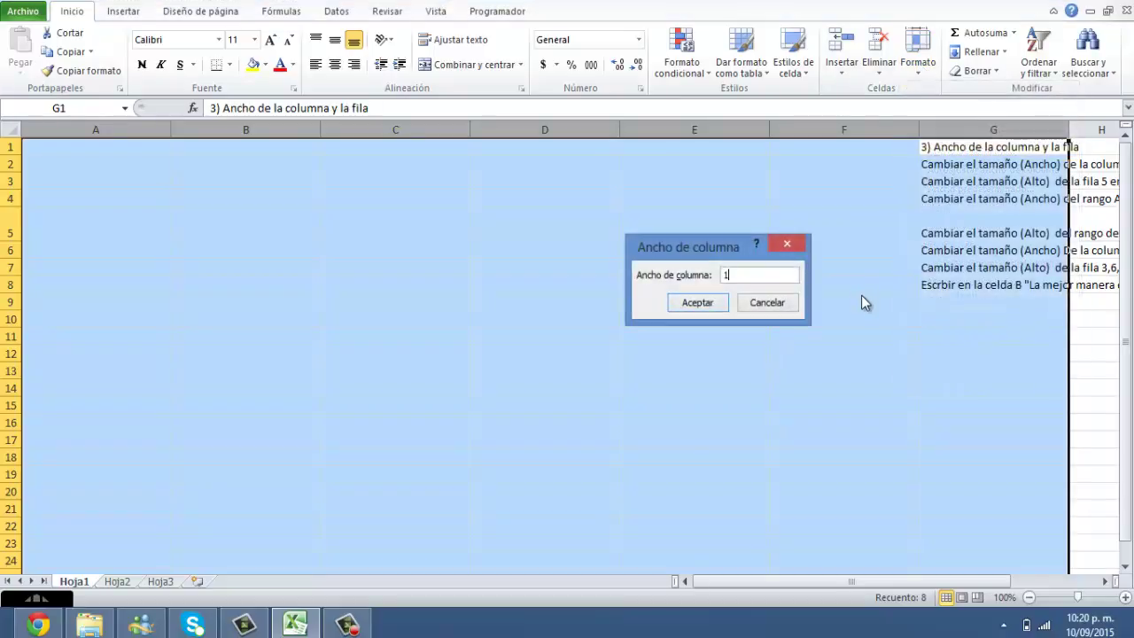
{"action": "type", "text": "4"}
{"action": "key", "text": "Return"}
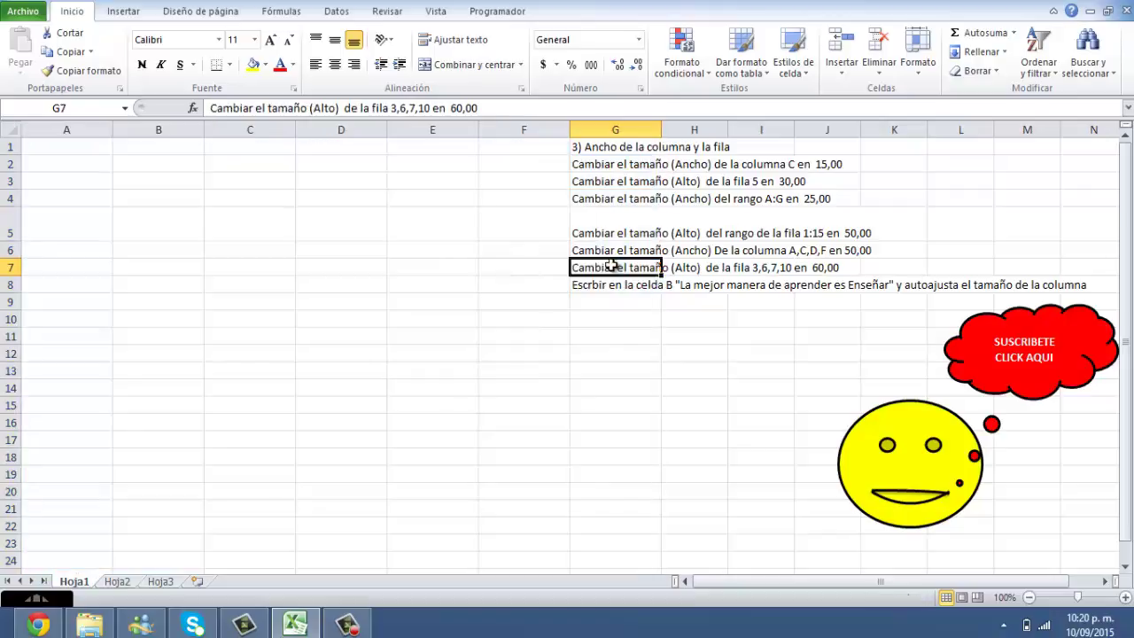
{"action": "left_click", "coordinate": [604, 267]}
Step: Select rows 1 to 15, set their height to 50, and scroll to check the result
{"action": "left_click_drag", "start_coordinate": [11, 147], "coordinate": [22, 413]}
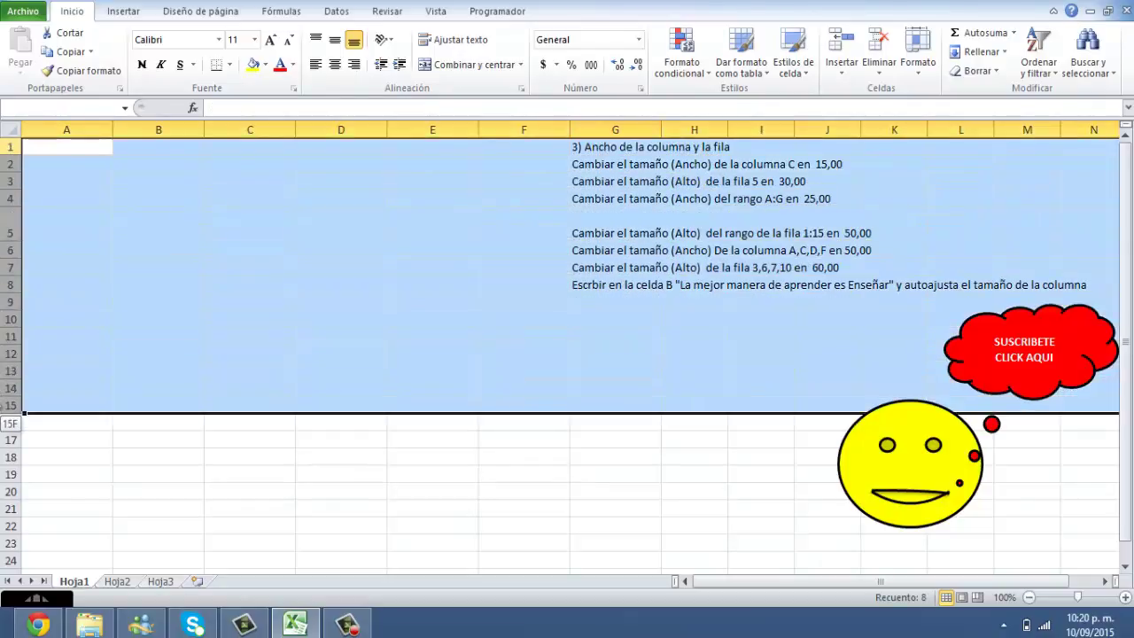
{"action": "left_click", "coordinate": [914, 78]}
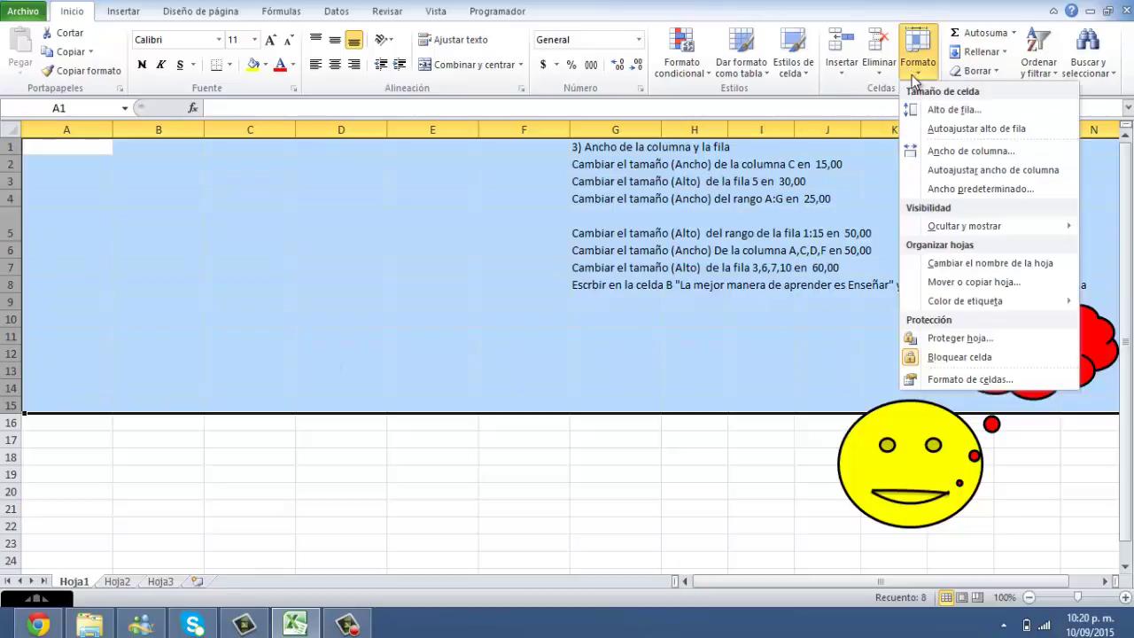
{"action": "left_click", "coordinate": [942, 111]}
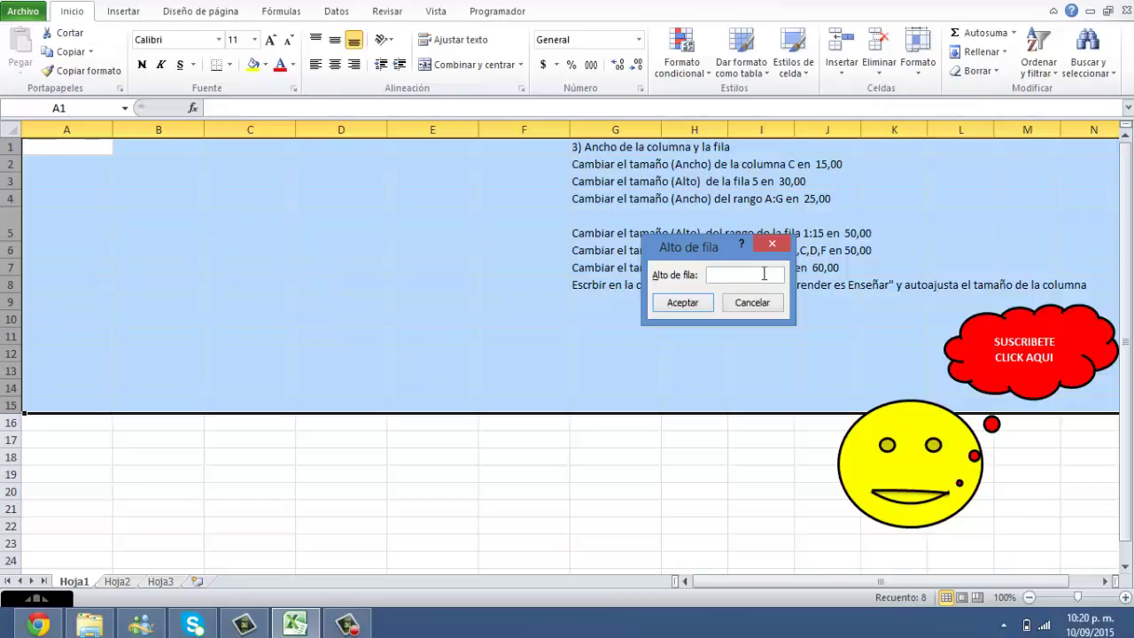
{"action": "type", "text": "50"}
{"action": "key", "text": "Return"}
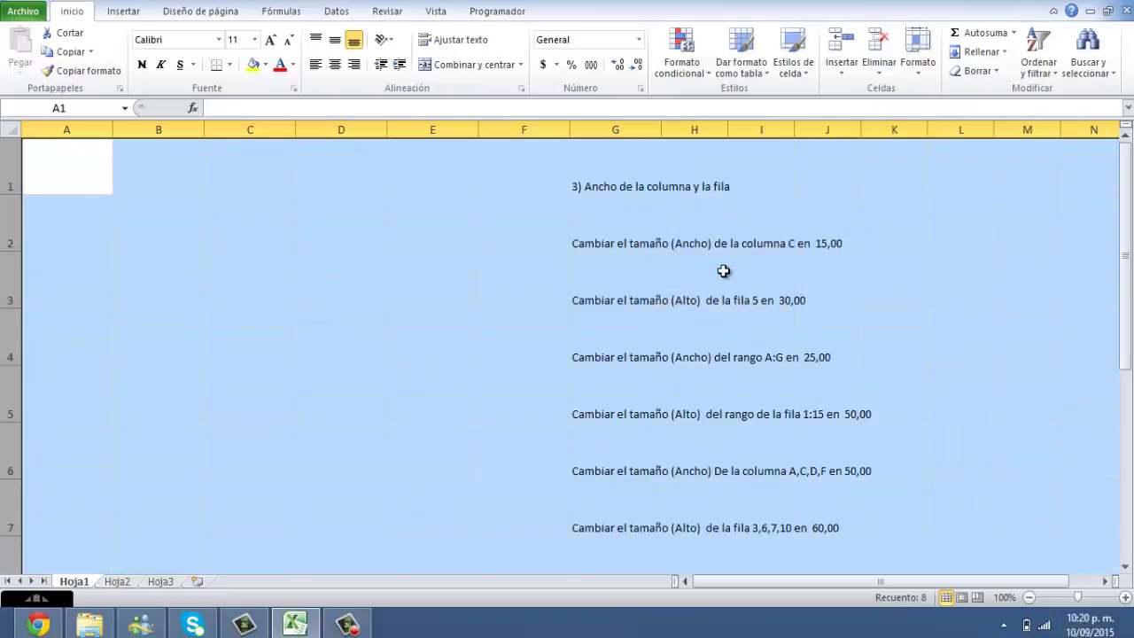
{"action": "scroll", "coordinate": [64, 184], "scroll_direction": "down", "scroll_amount": 1}
{"action": "scroll", "coordinate": [65, 184], "scroll_direction": "down", "scroll_amount": 4}
{"action": "scroll", "coordinate": [64, 184], "scroll_direction": "down", "scroll_amount": 2}
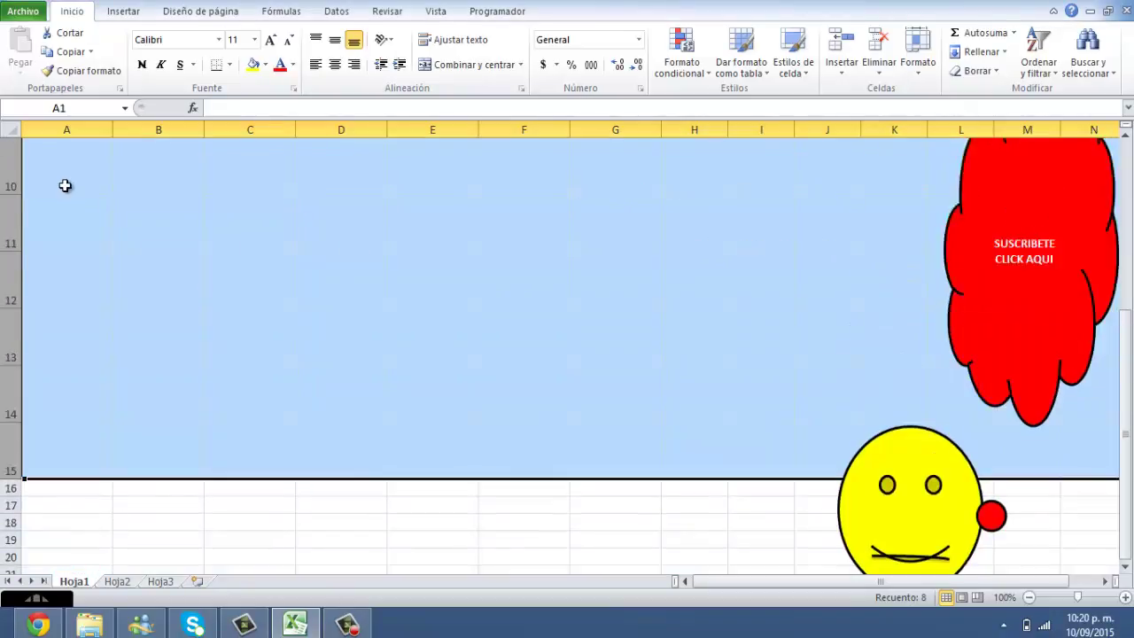
{"action": "scroll", "coordinate": [65, 184], "scroll_direction": "up", "scroll_amount": 7}
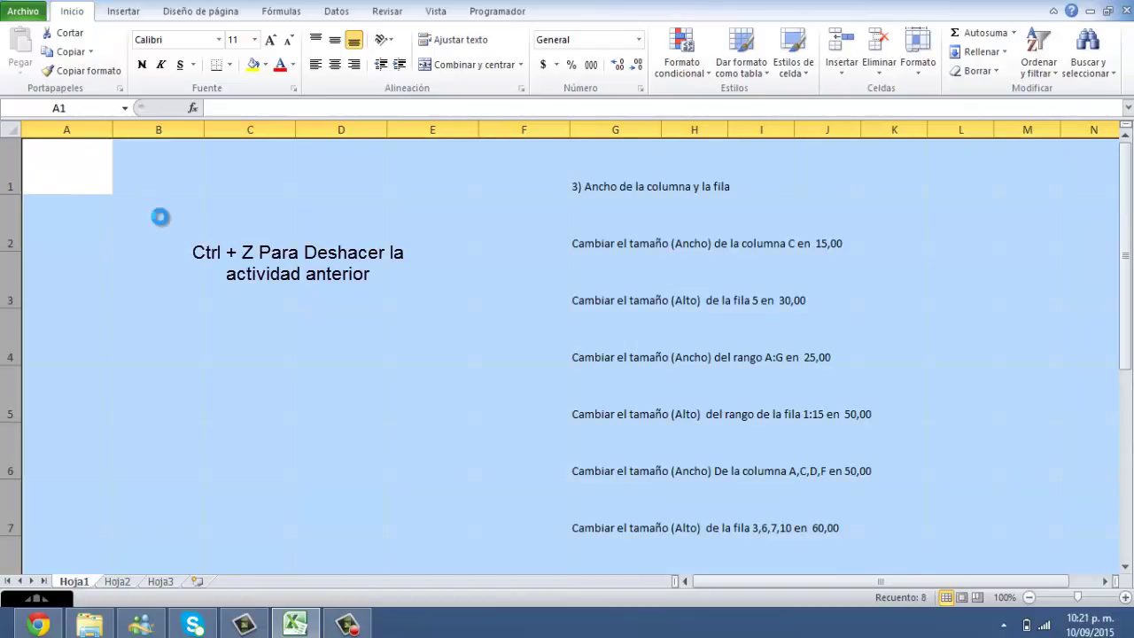
Step: Undo the row height change, then select columns A, C, D and F together
{"action": "key", "text": "ctrl+z"}
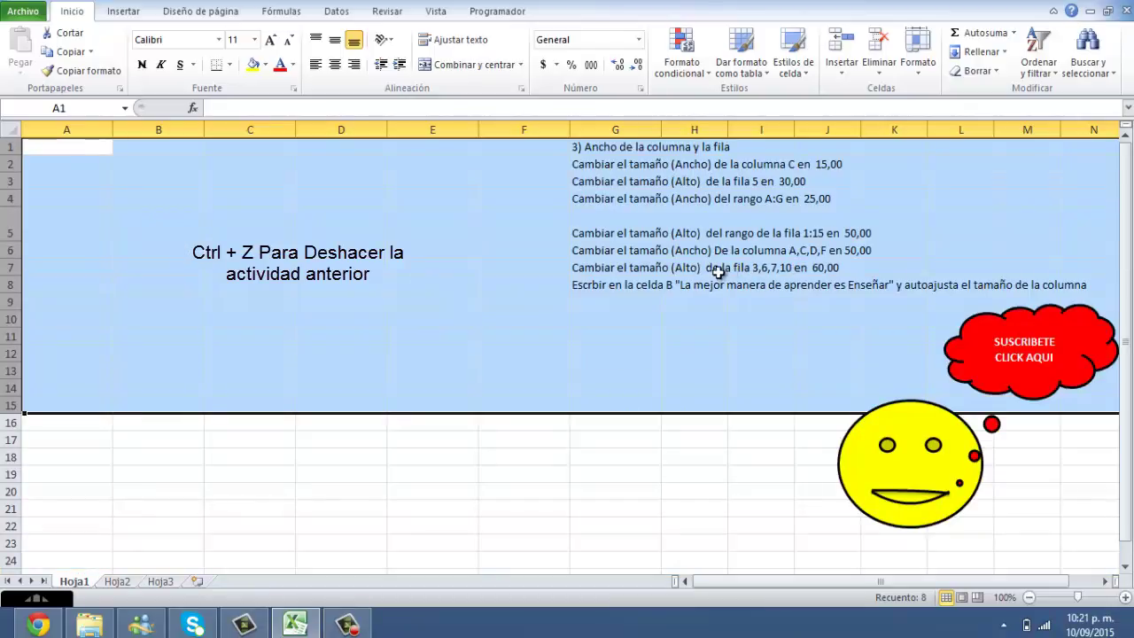
{"action": "left_click", "coordinate": [577, 252]}
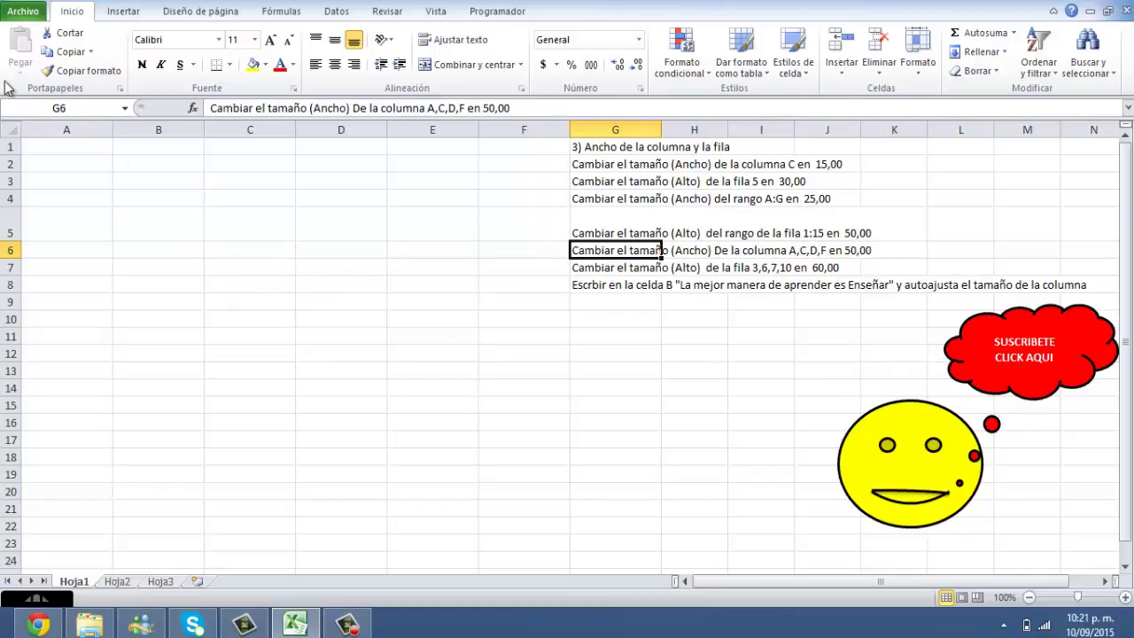
{"action": "left_click", "coordinate": [56, 122]}
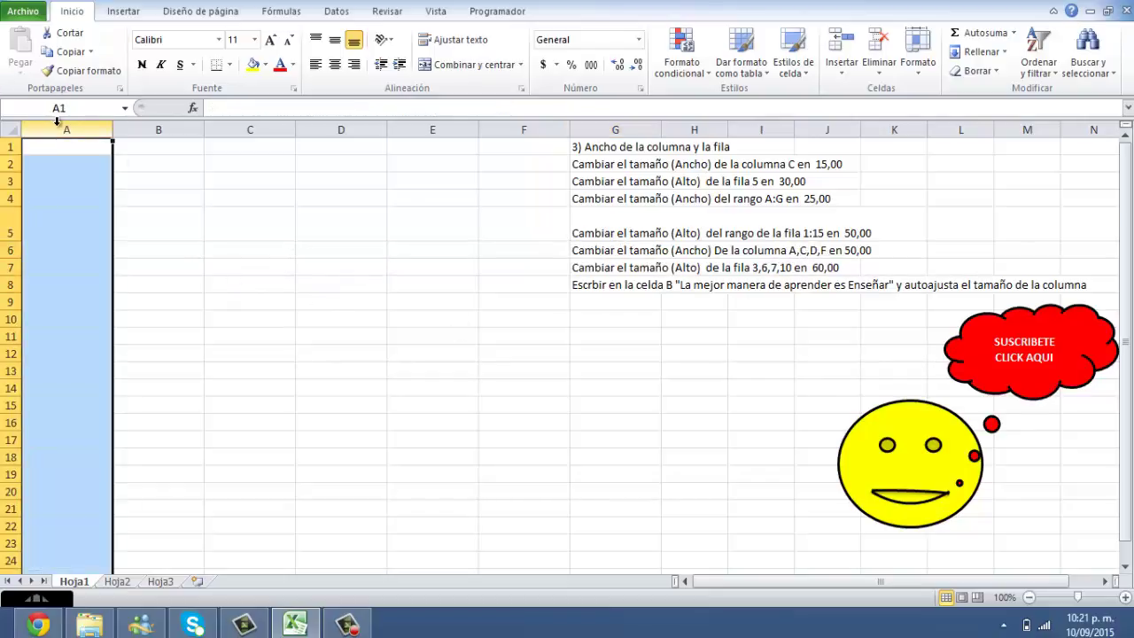
{"action": "left_click_drag", "start_coordinate": [60, 121], "coordinate": [154, 118]}
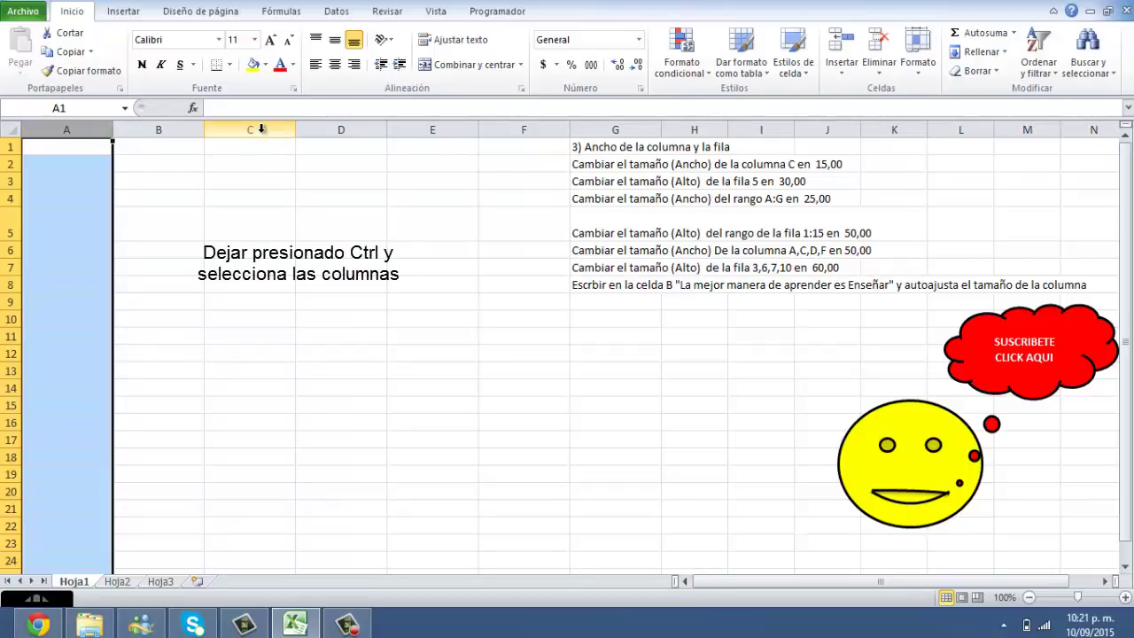
{"action": "left_click", "coordinate": [261, 129], "text": "ctrl"}
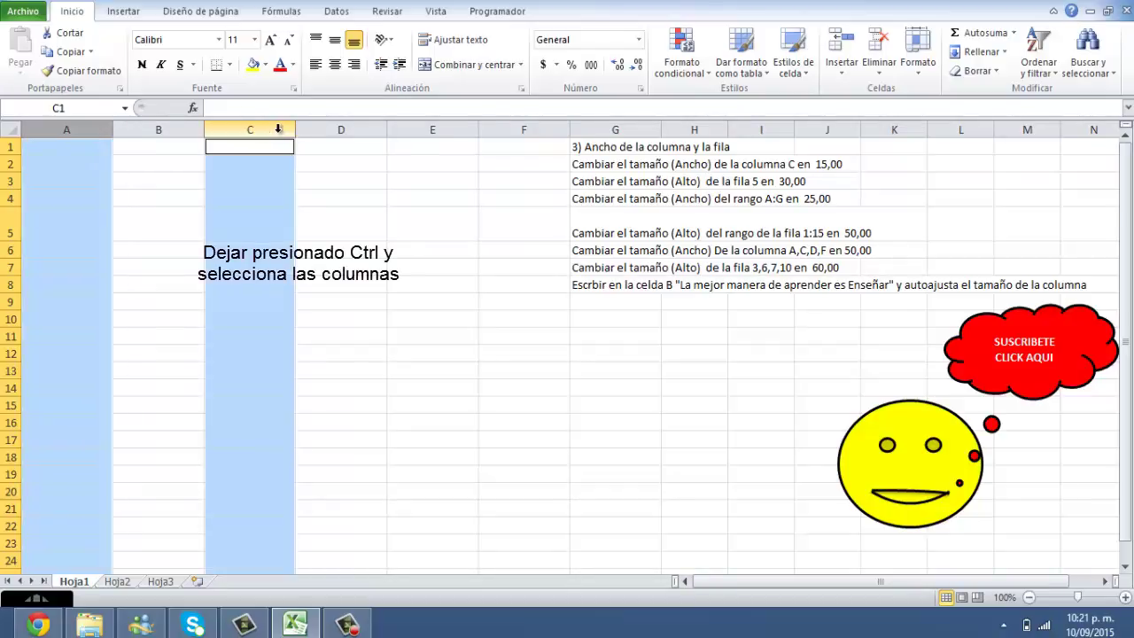
{"action": "left_click", "coordinate": [372, 125], "text": "ctrl"}
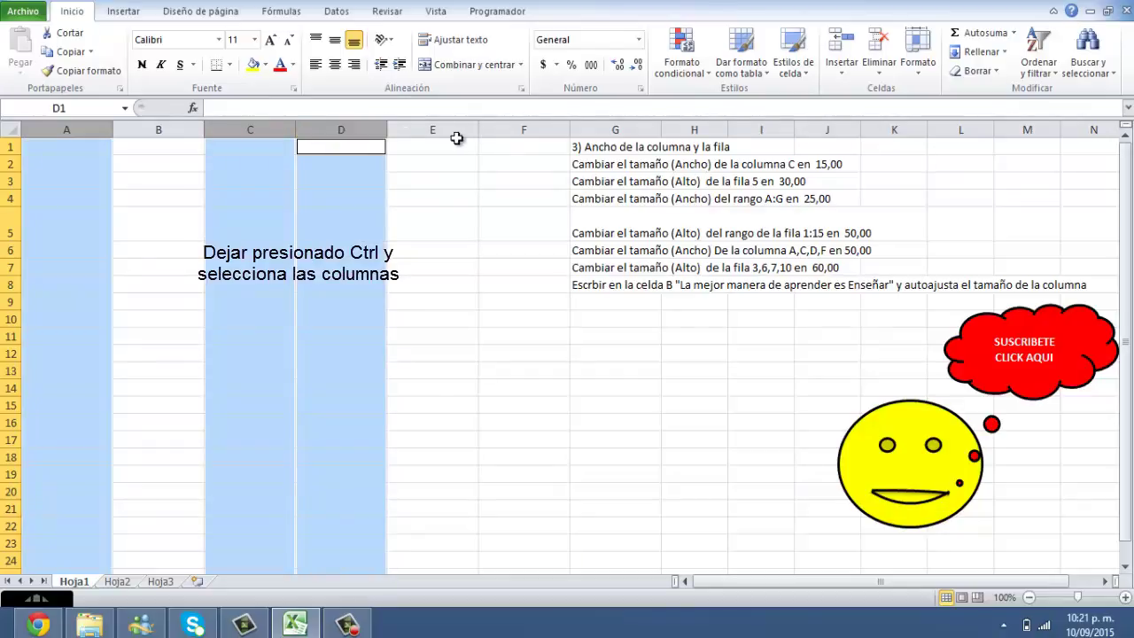
{"action": "left_click", "coordinate": [510, 125], "text": "ctrl"}
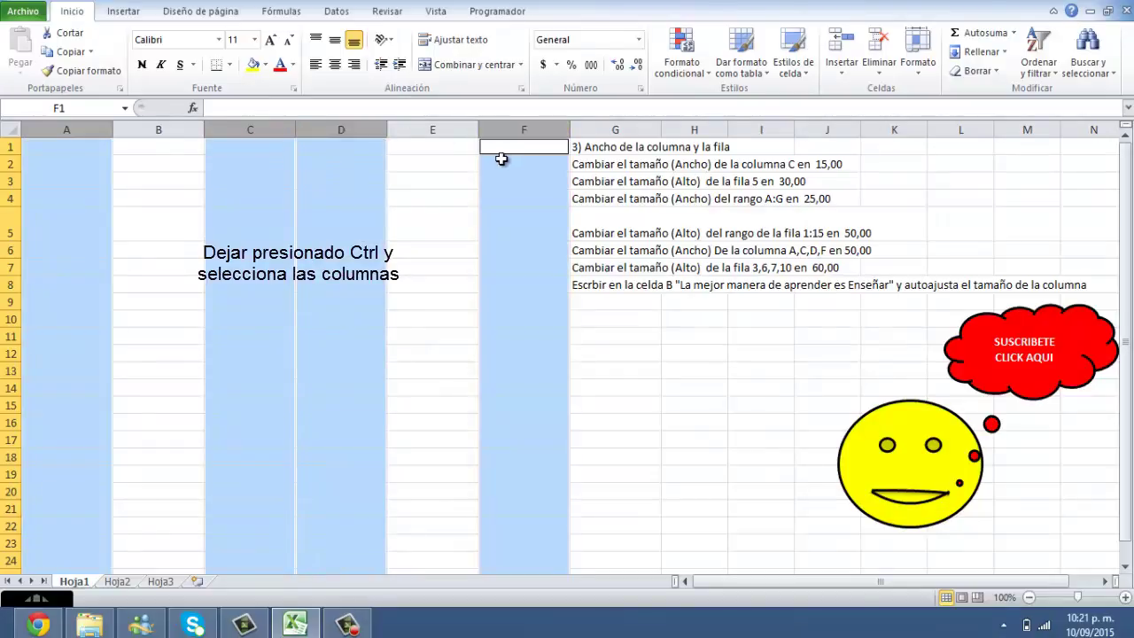
Step: Apply a width of 50 to columns A, C, D and F, then undo it
{"action": "left_click", "coordinate": [918, 64]}
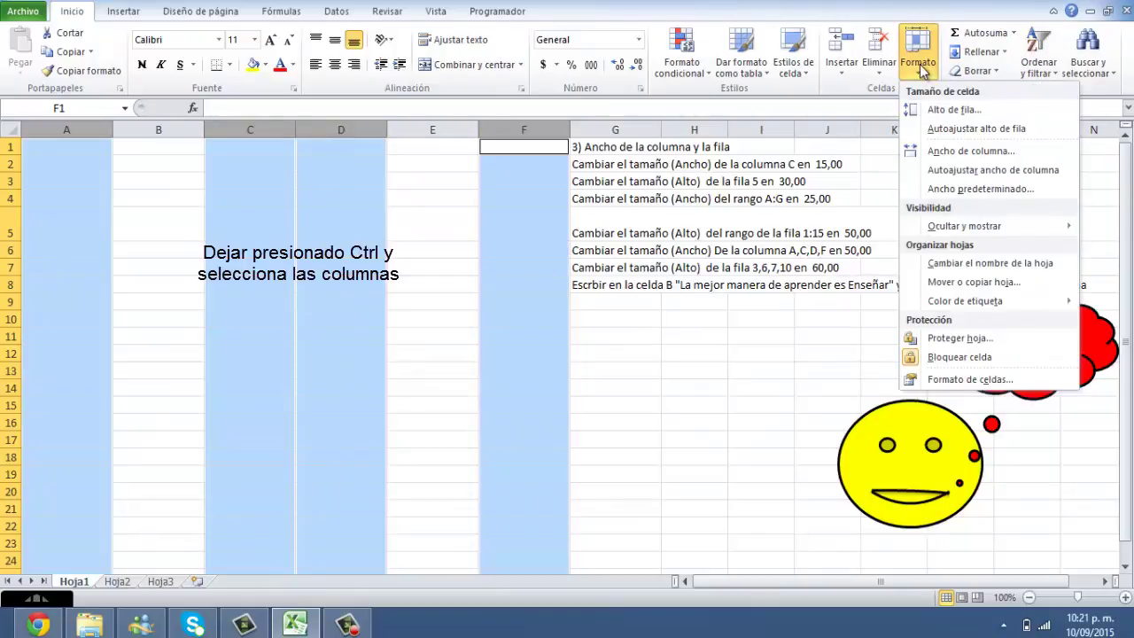
{"action": "left_click", "coordinate": [951, 151]}
{"action": "type", "text": "50"}
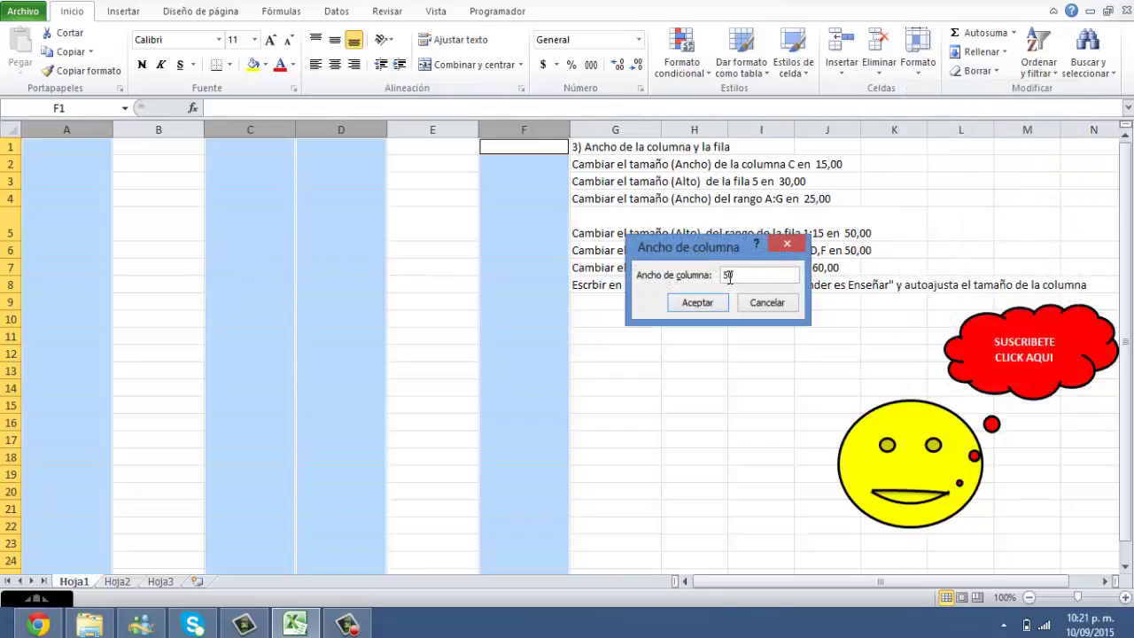
{"action": "key", "text": "Return"}
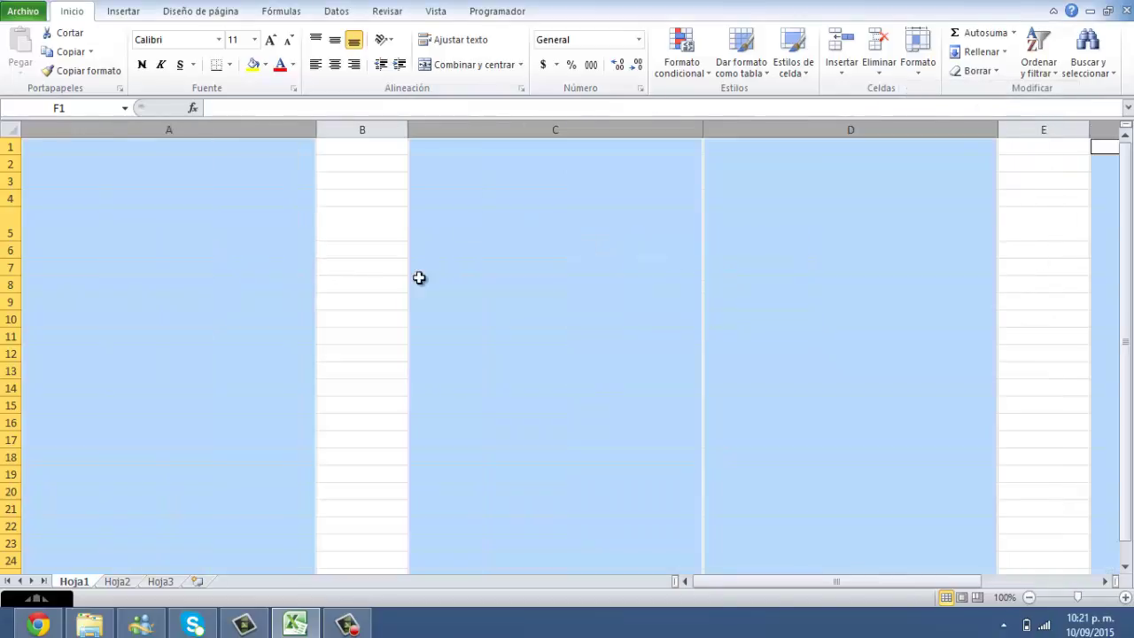
{"action": "left_click", "coordinate": [443, 266]}
{"action": "left_click", "coordinate": [888, 200]}
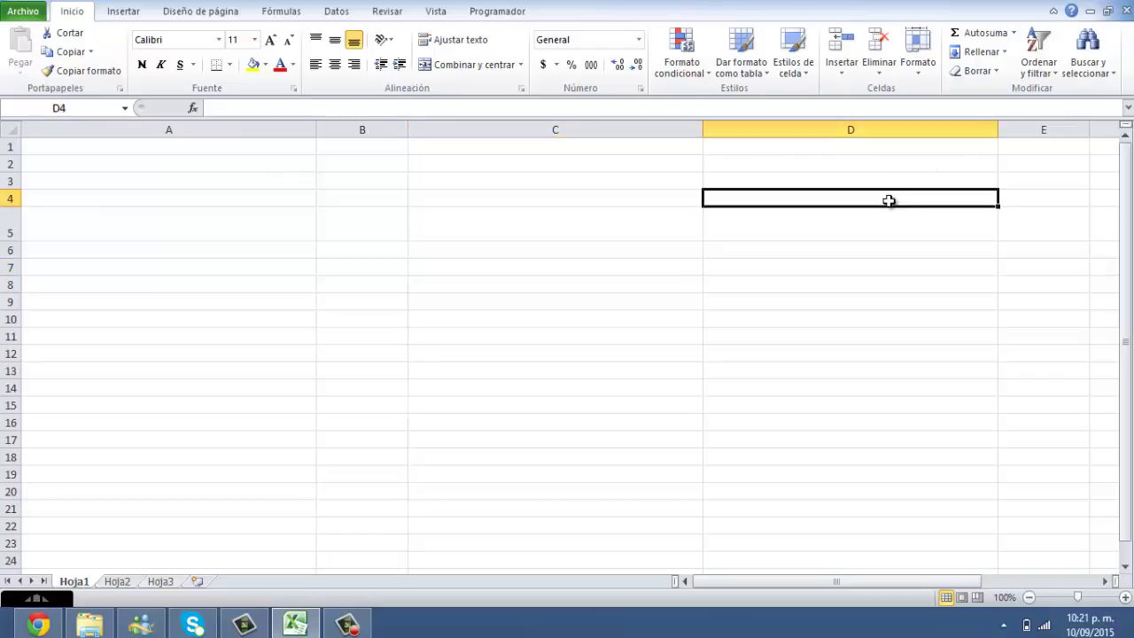
{"action": "key", "text": "ctrl+z"}
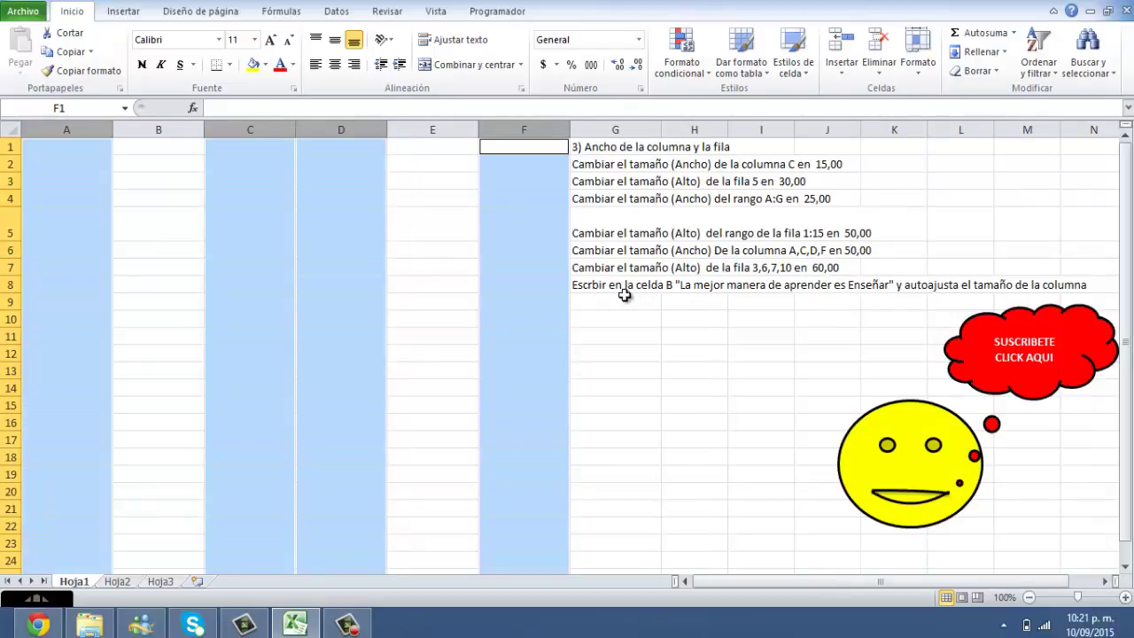
{"action": "left_click", "coordinate": [602, 269]}
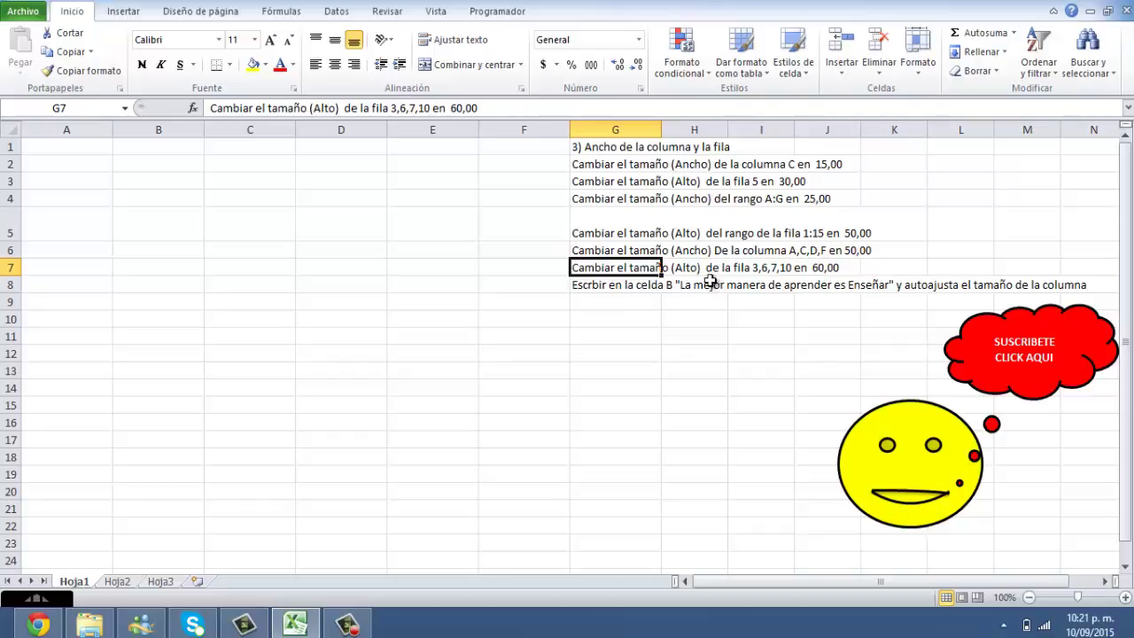
{"action": "left_click", "coordinate": [27, 180]}
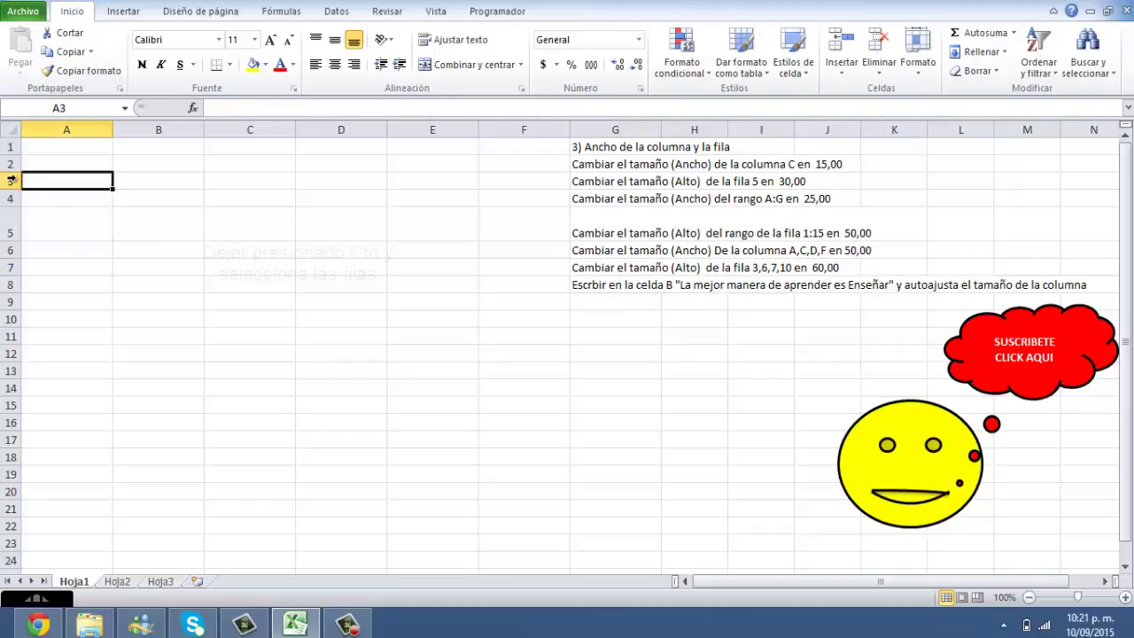
{"action": "left_click", "coordinate": [10, 179]}
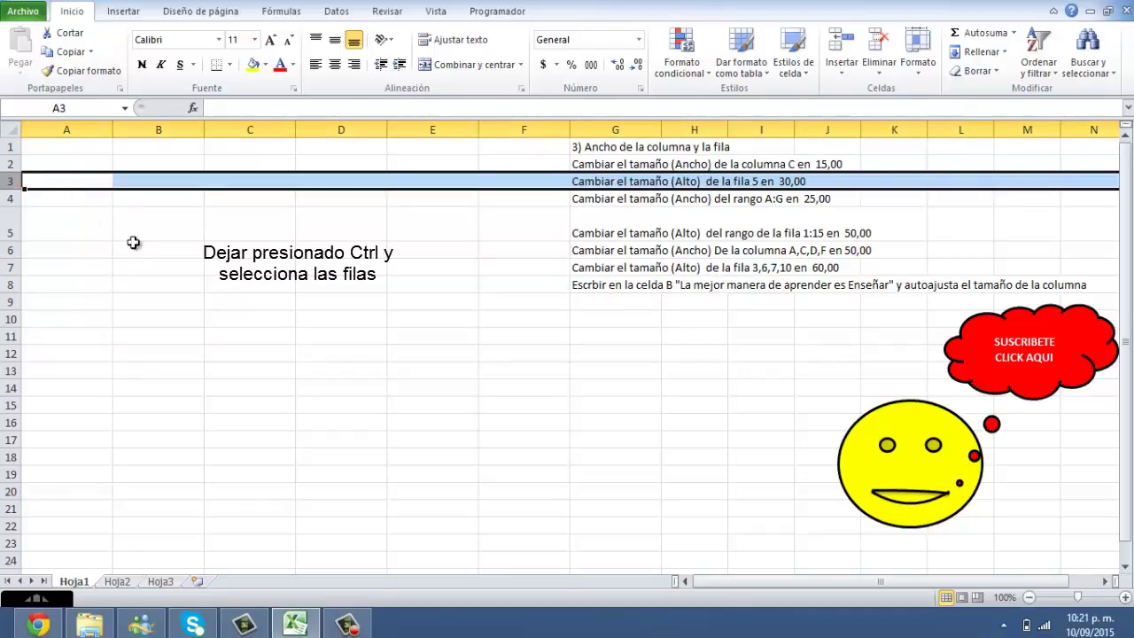
{"action": "left_click", "coordinate": [10, 249], "text": "ctrl"}
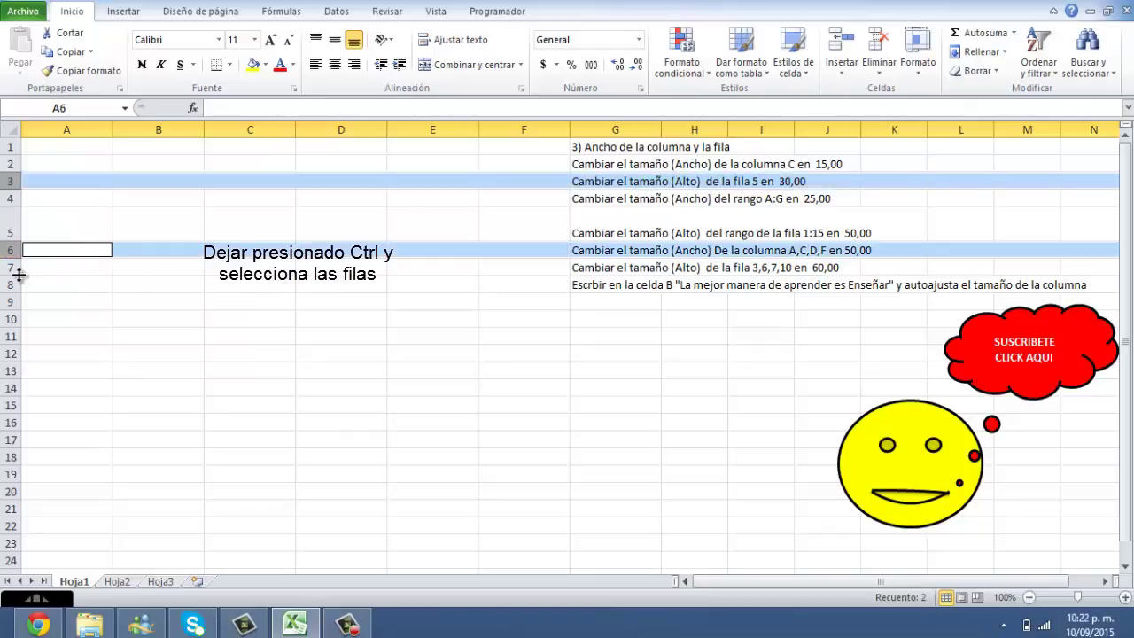
{"action": "left_click", "coordinate": [9, 267], "text": "ctrl"}
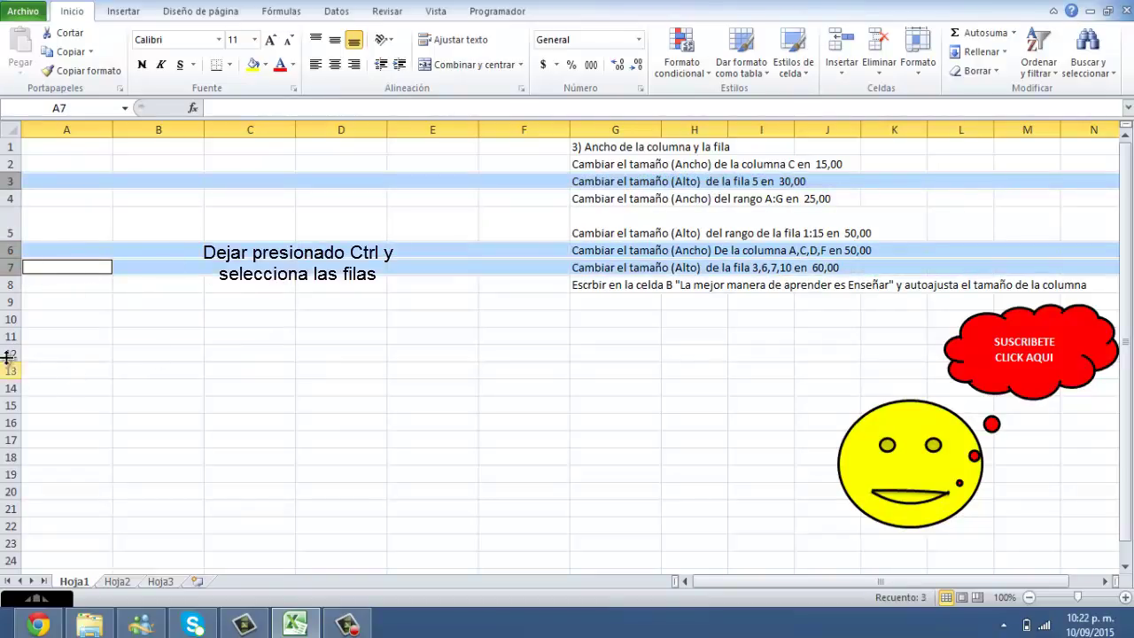
{"action": "left_click", "coordinate": [9, 319], "text": "ctrl"}
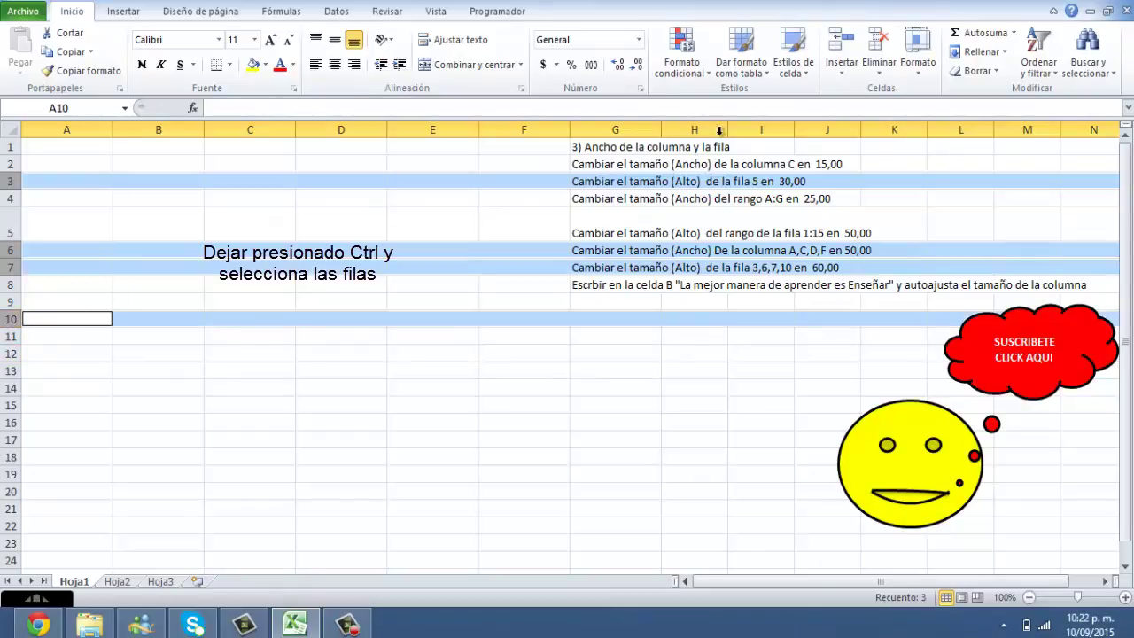
{"action": "left_click", "coordinate": [917, 55]}
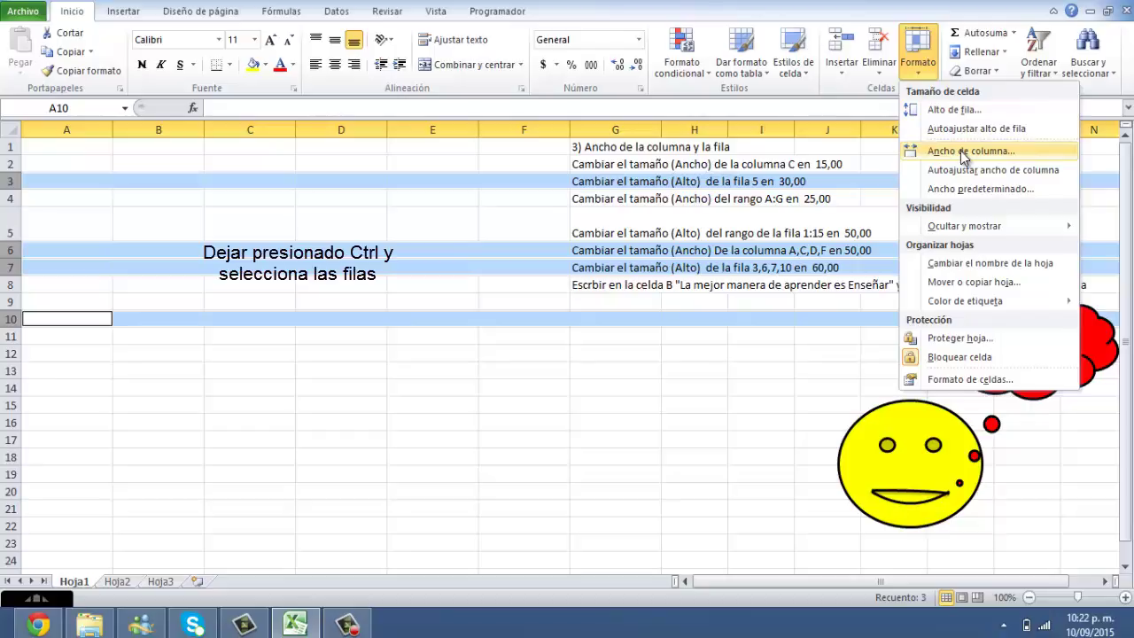
{"action": "left_click", "coordinate": [954, 109]}
{"action": "type", "text": "60"}
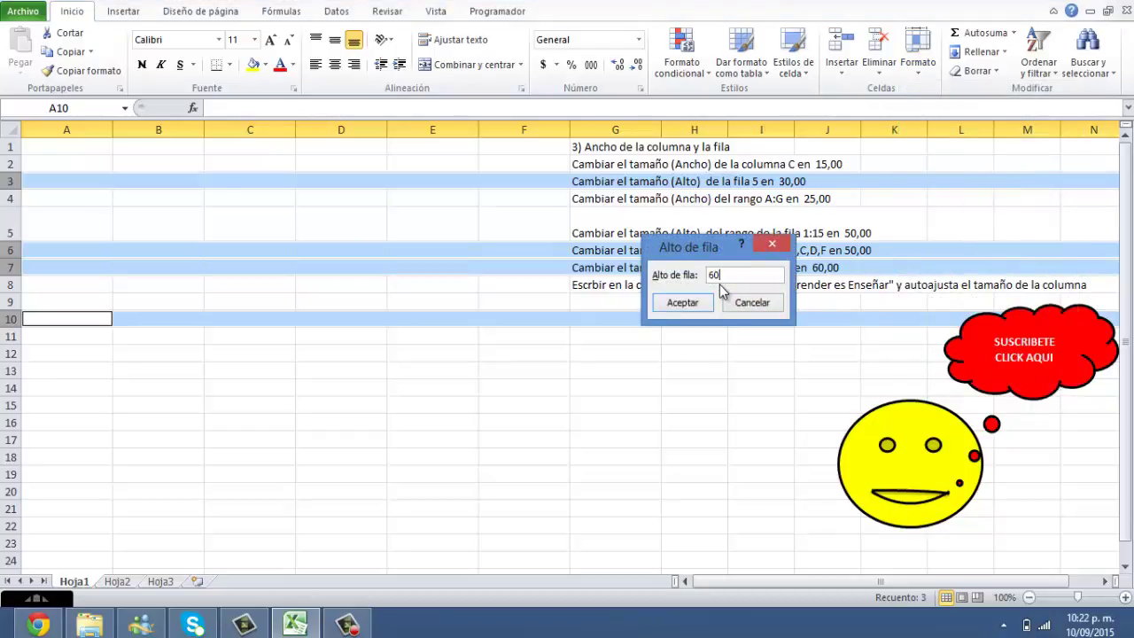
{"action": "key", "text": "Return"}
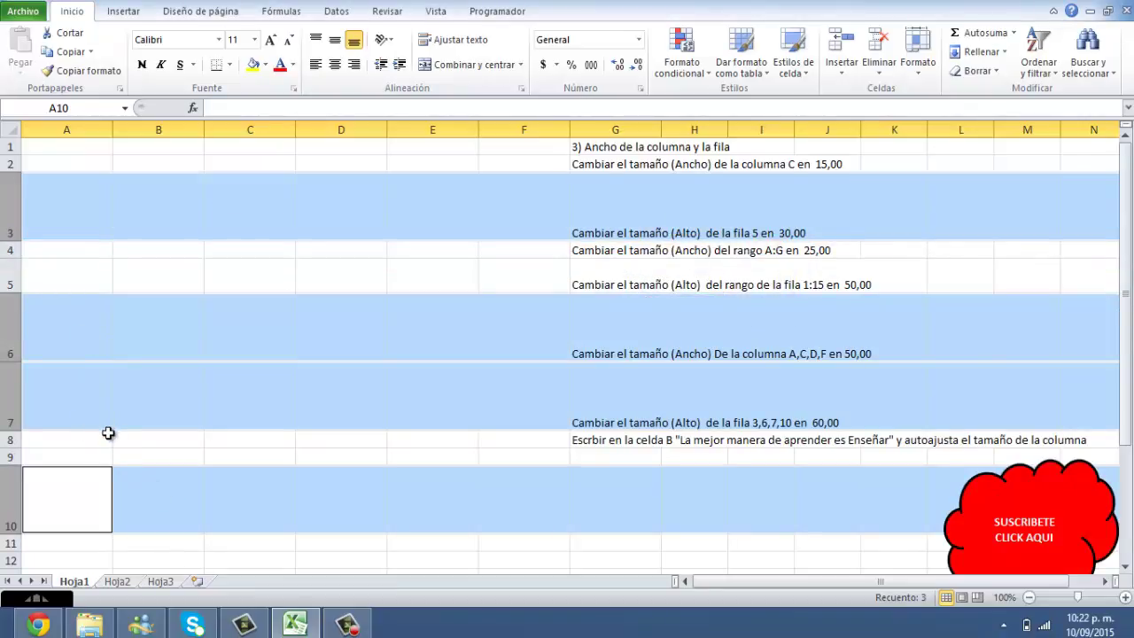
{"action": "key", "text": "ctrl+z"}
{"action": "left_click", "coordinate": [420, 388]}
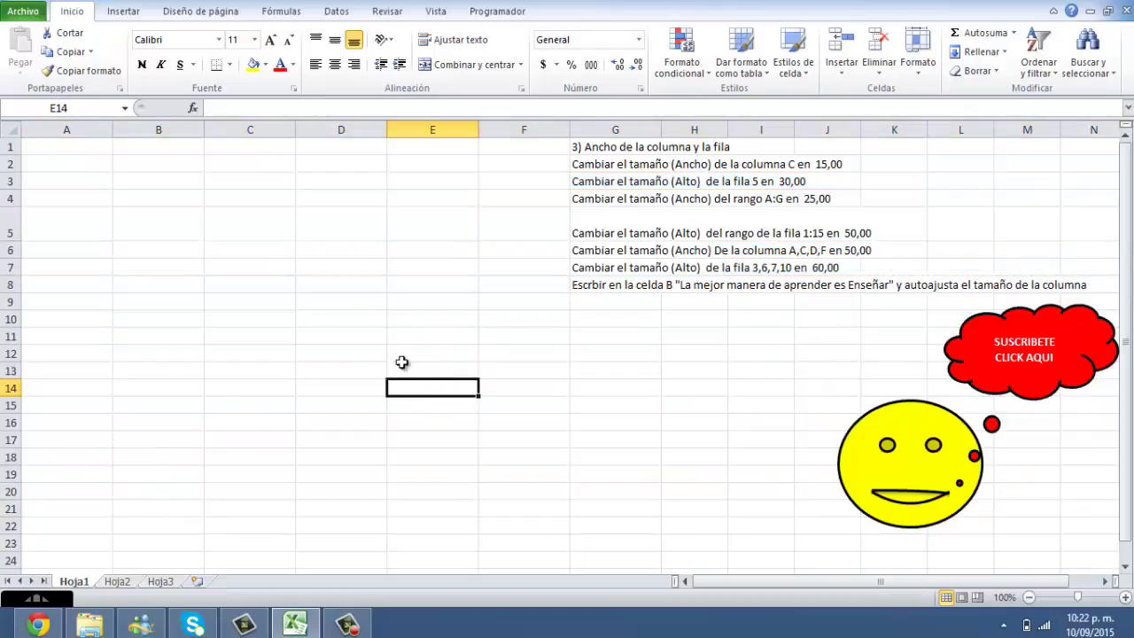
Step: Enter 'La mejor manera de aprender es enseñar' in cell B2
{"action": "left_click", "coordinate": [598, 289]}
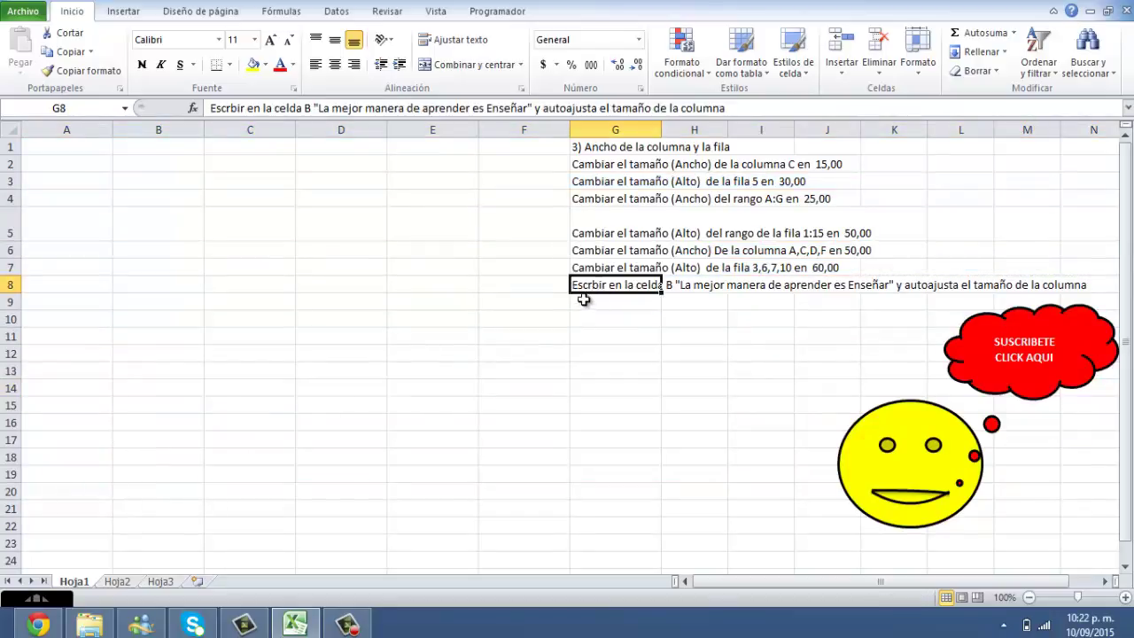
{"action": "left_click", "coordinate": [160, 159]}
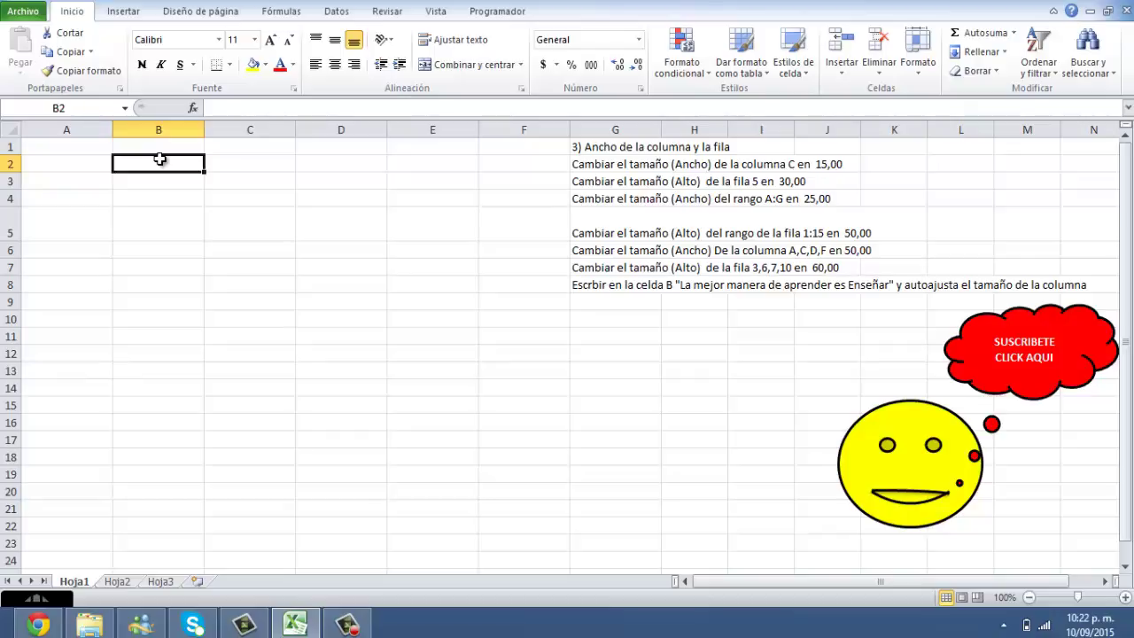
{"action": "type", "text": "lA"}
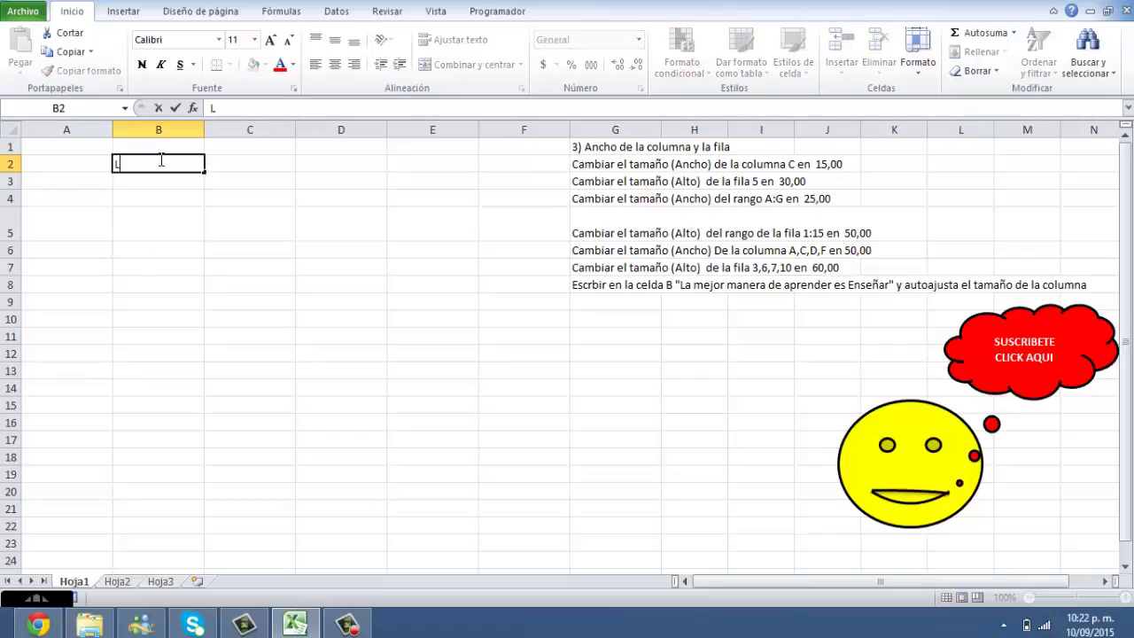
{"action": "type", "text": "nera d"}
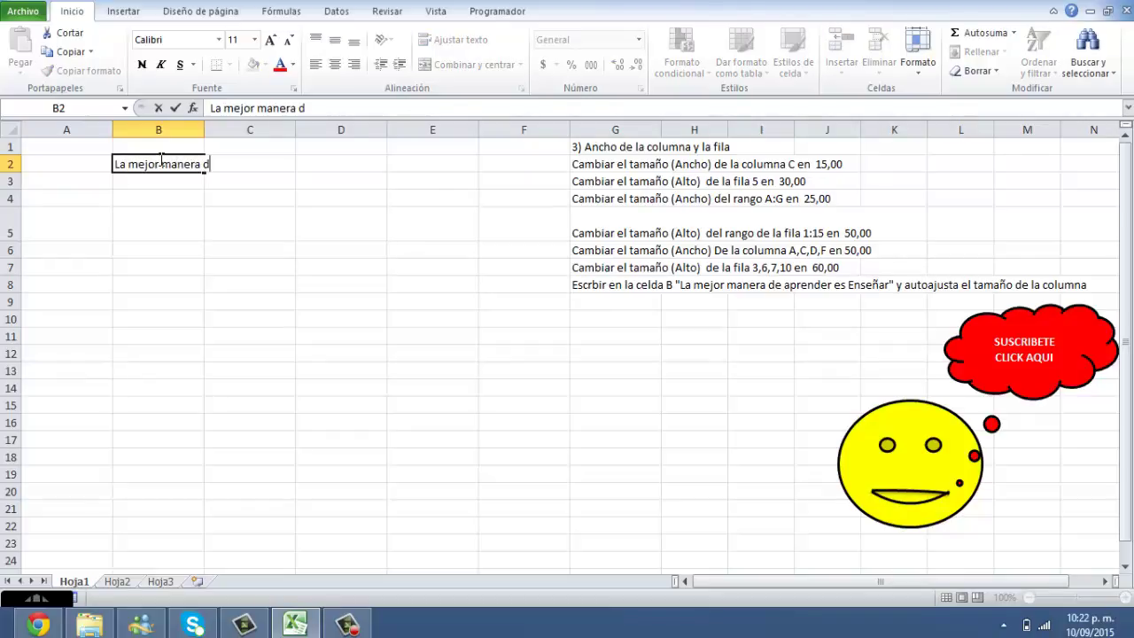
{"action": "type", "text": "predn"}
{"action": "type", "text": "der es enseñar"}
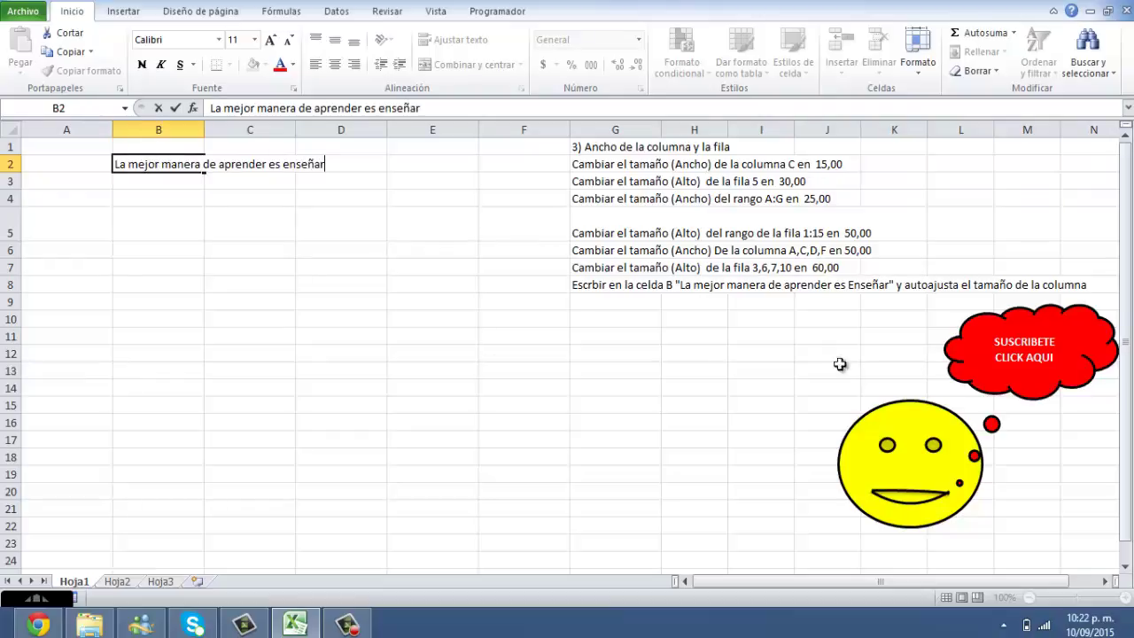
{"action": "left_click", "coordinate": [531, 335]}
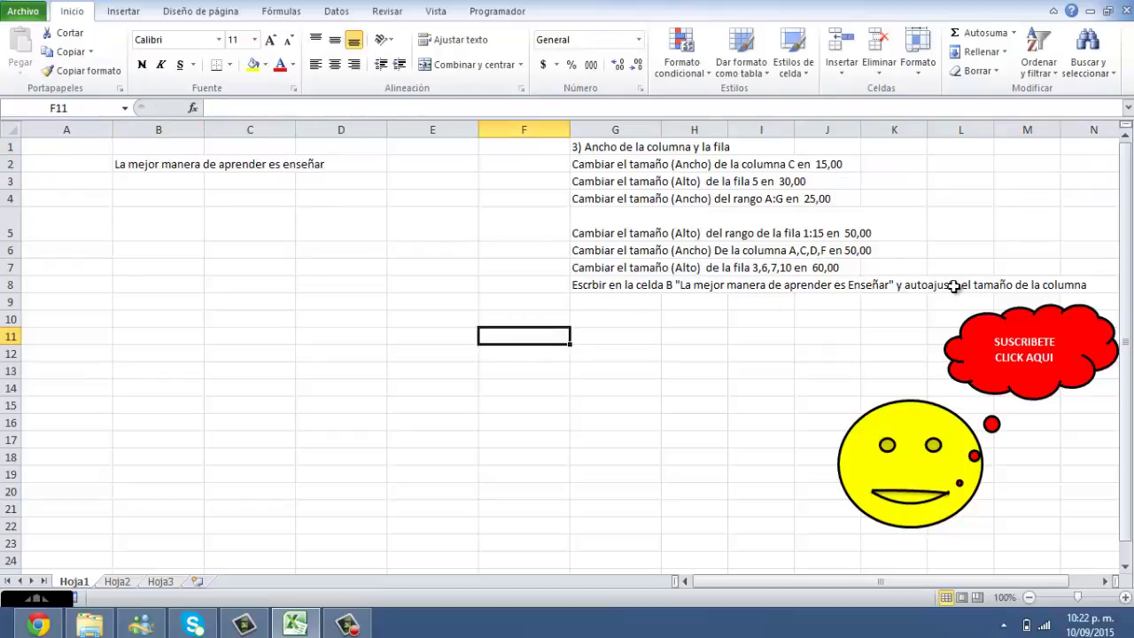
Step: AutoFit column B to the B2 sentence by double-clicking its header border
{"action": "left_click", "coordinate": [193, 235]}
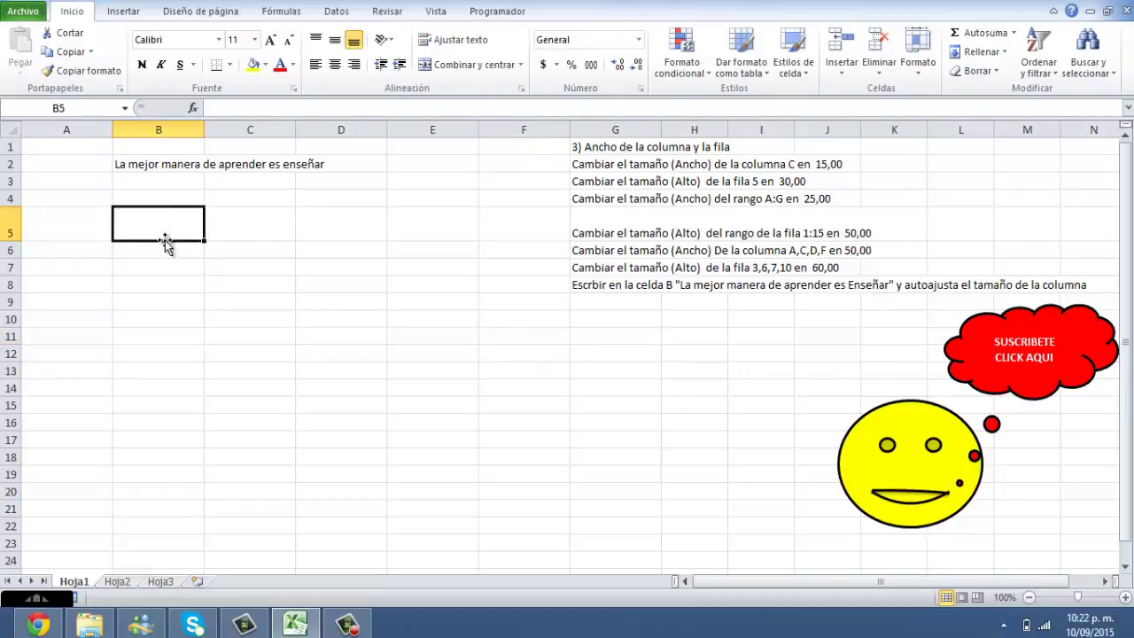
{"action": "left_click", "coordinate": [162, 164]}
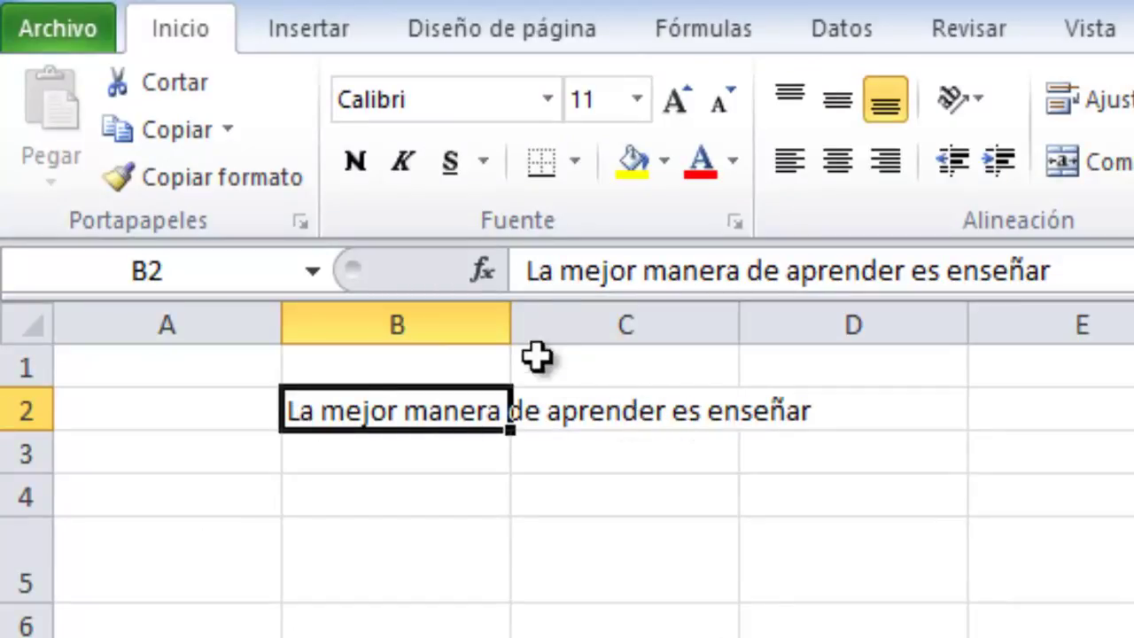
{"action": "left_click", "coordinate": [473, 577]}
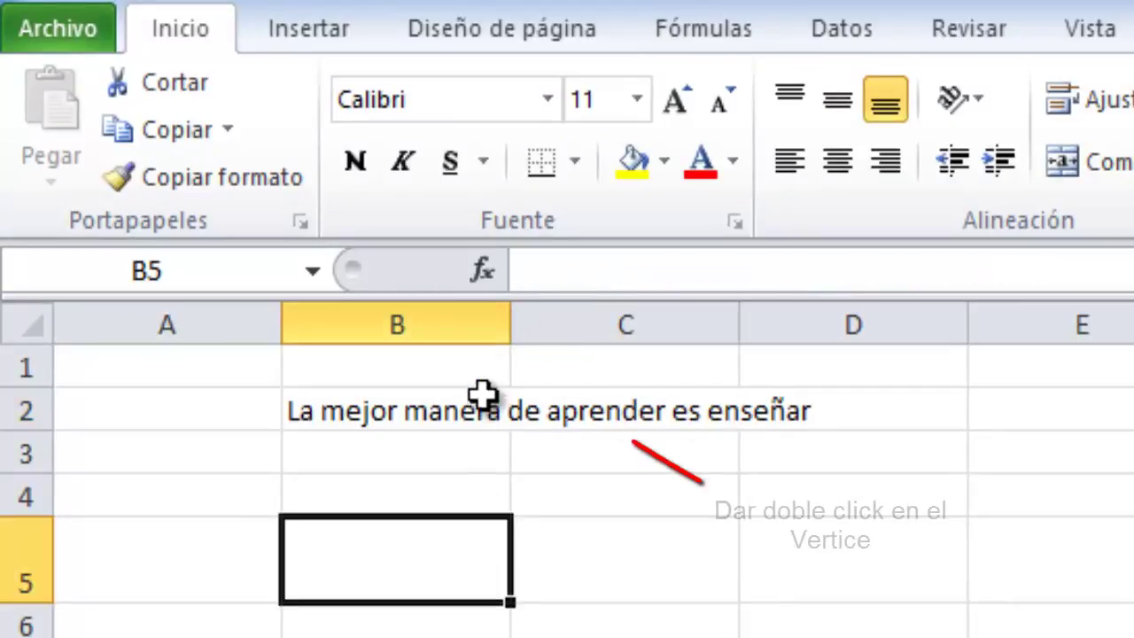
{"action": "left_click", "coordinate": [483, 396]}
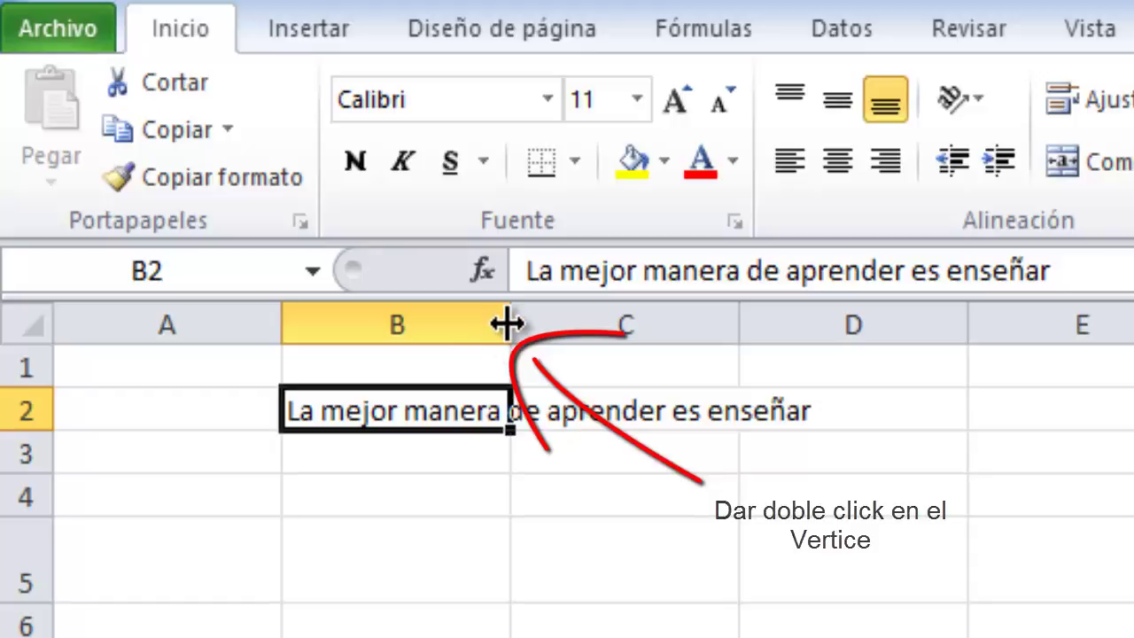
{"action": "left_click", "coordinate": [508, 325]}
{"action": "double_click", "coordinate": [507, 325]}
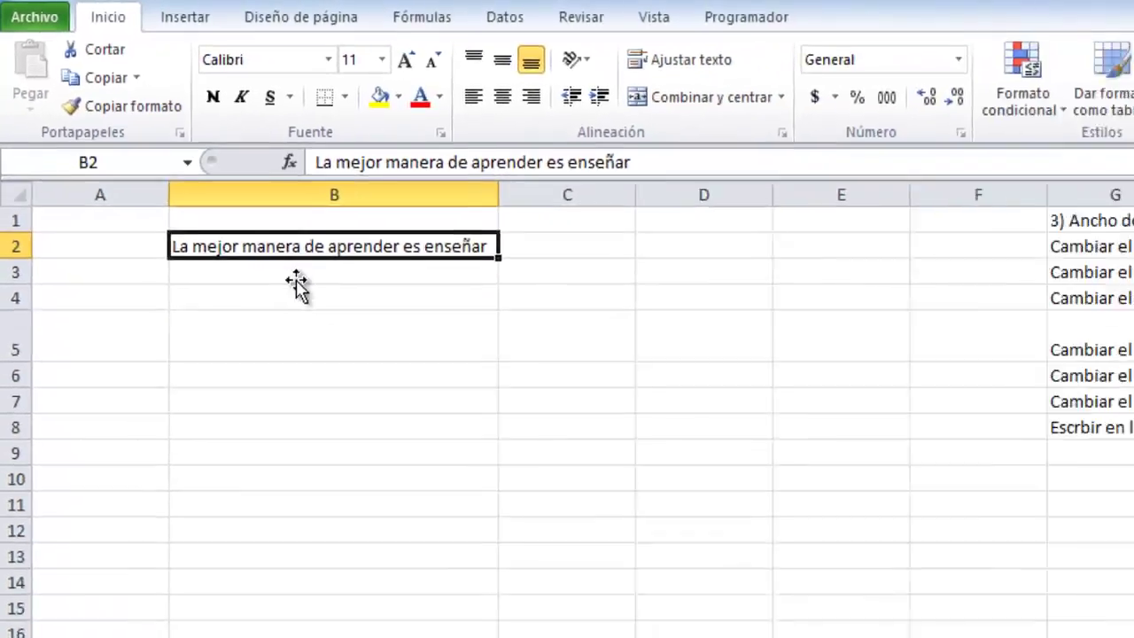
{"action": "left_click", "coordinate": [186, 196]}
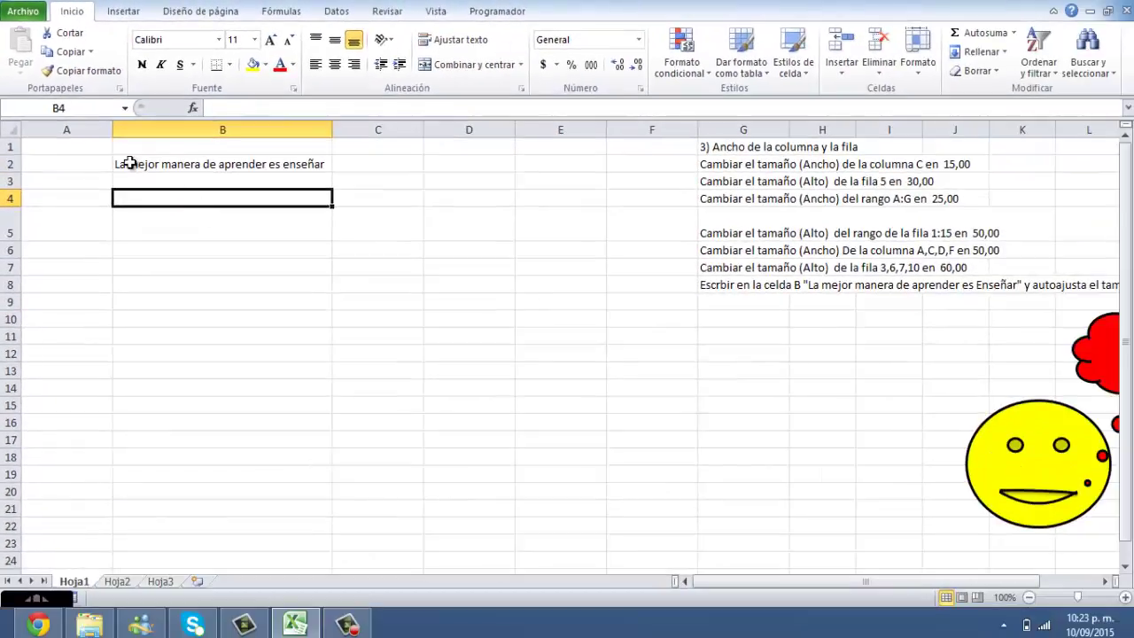
{"action": "left_click", "coordinate": [256, 163]}
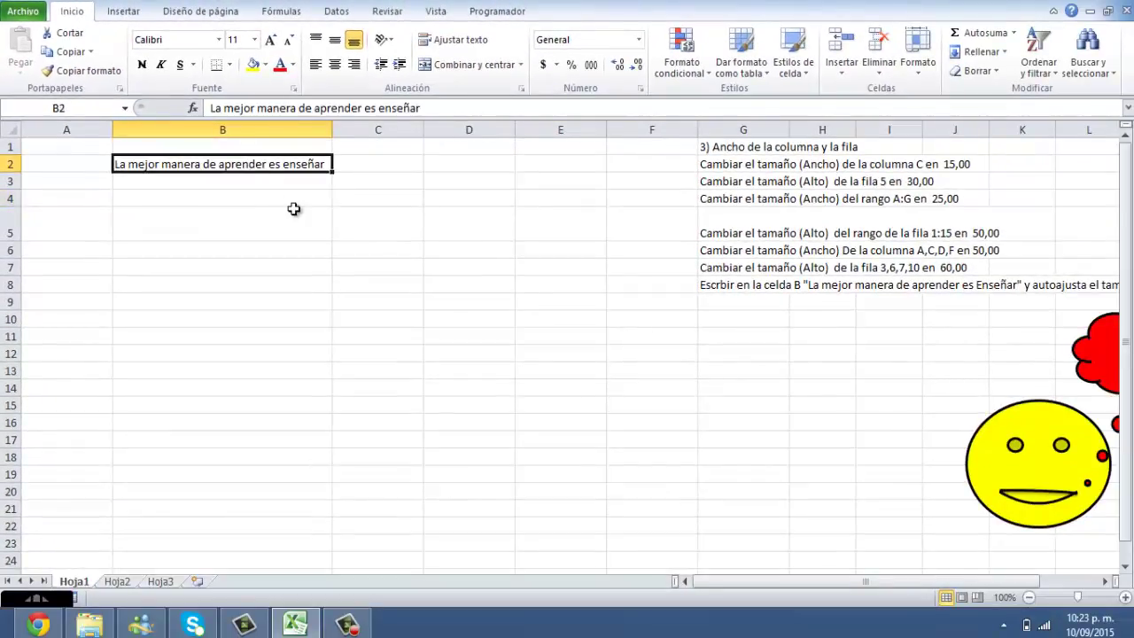
{"action": "left_click", "coordinate": [713, 288]}
Step: Drag column B's border left so the B2 sentence spills into columns C and D
{"action": "left_click_drag", "start_coordinate": [332, 129], "coordinate": [182, 124]}
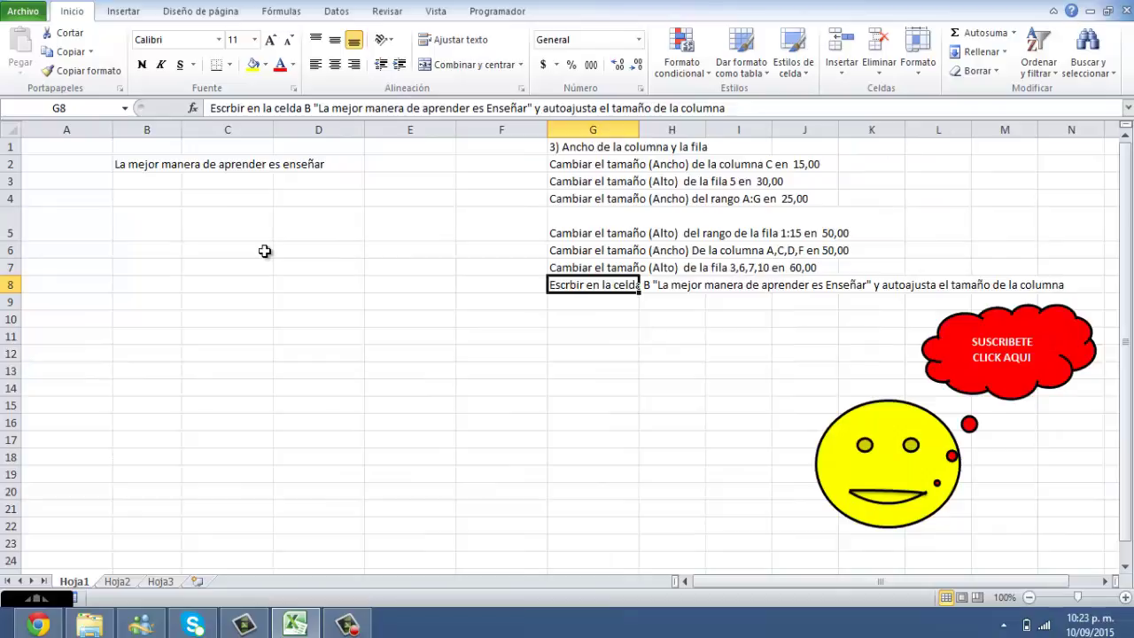